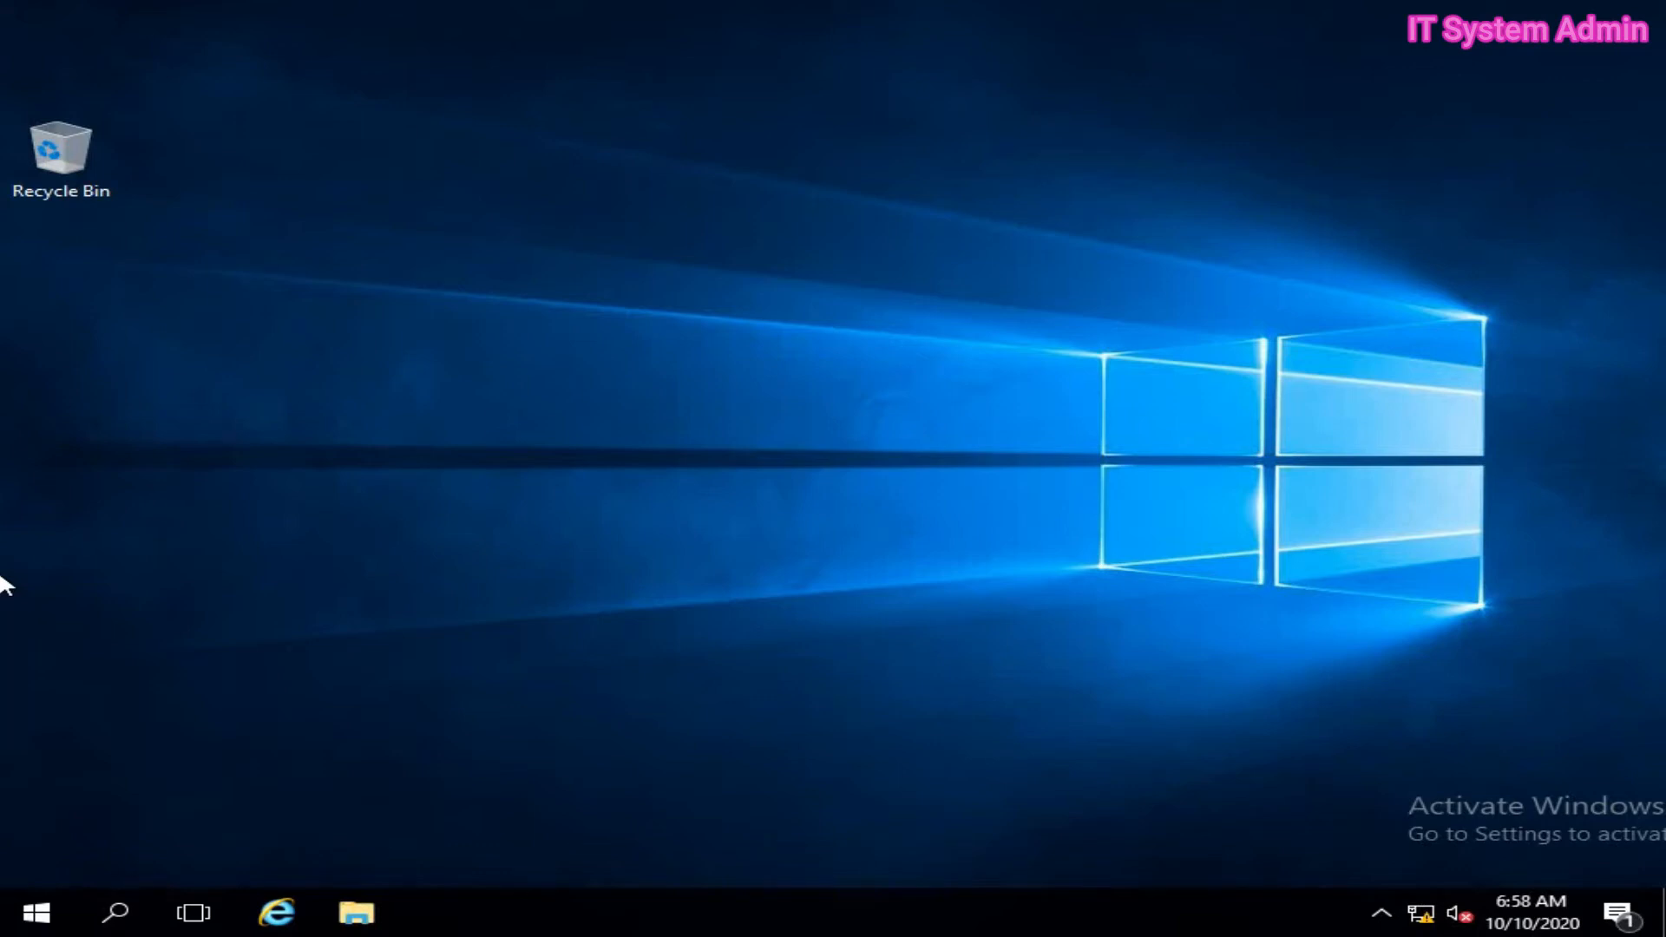
Examine the drives listed under This PC in File Explorer, including System Reserved (E:) and New Volume (F:), and close the window
left_click(126, 619)
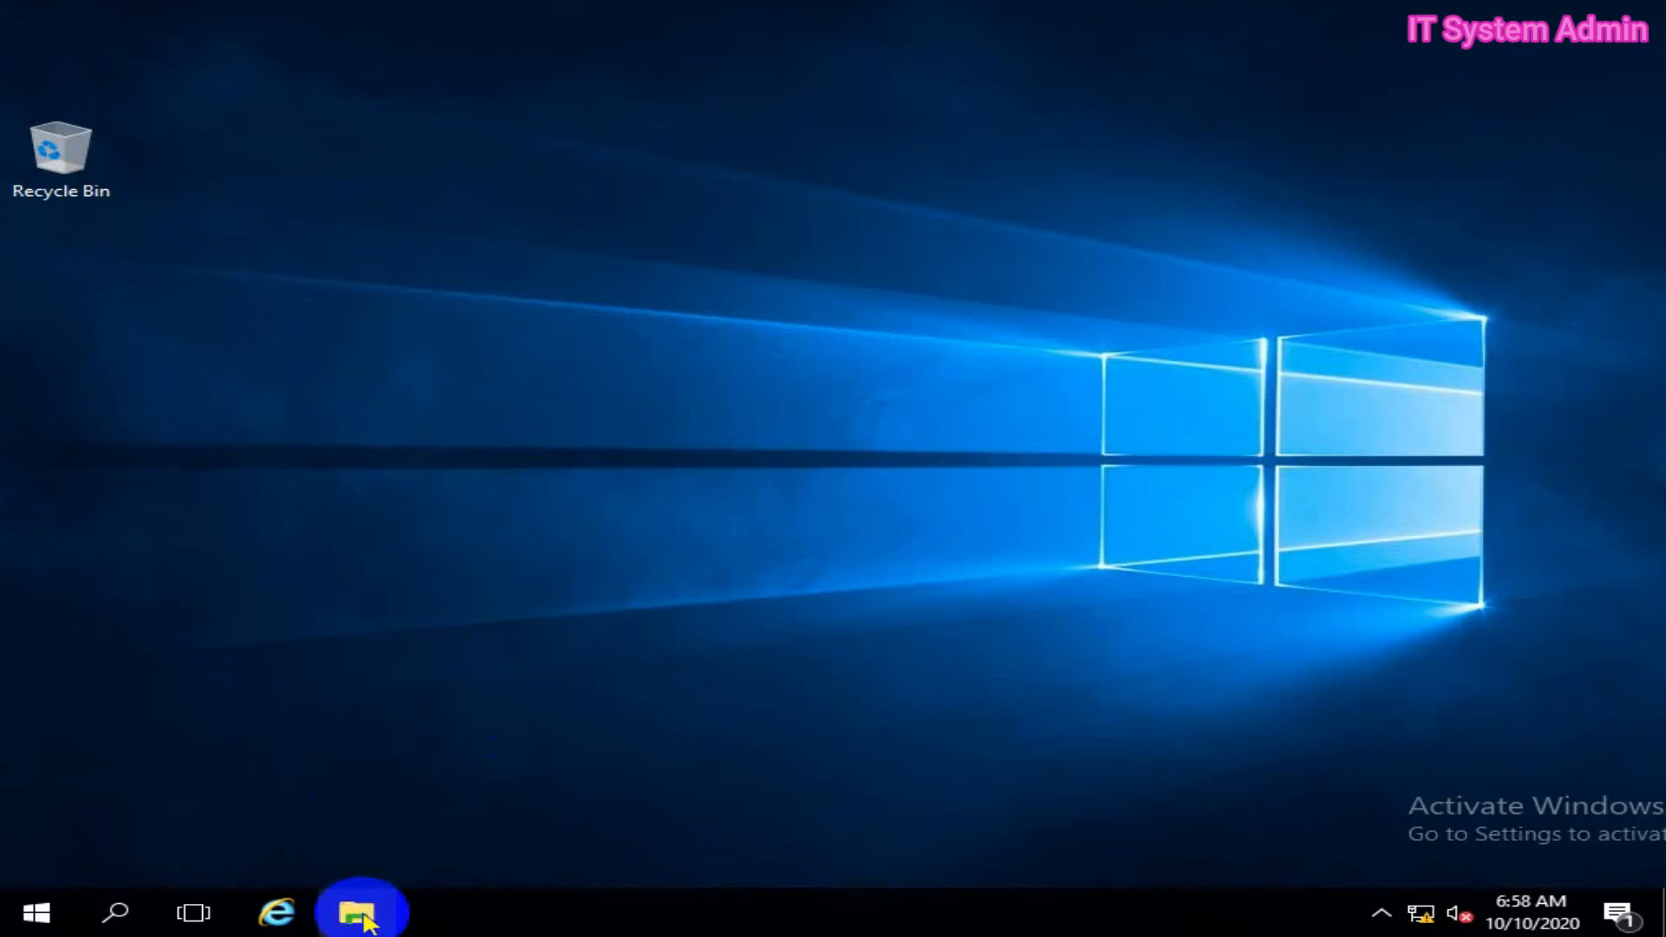
left_click(360, 914)
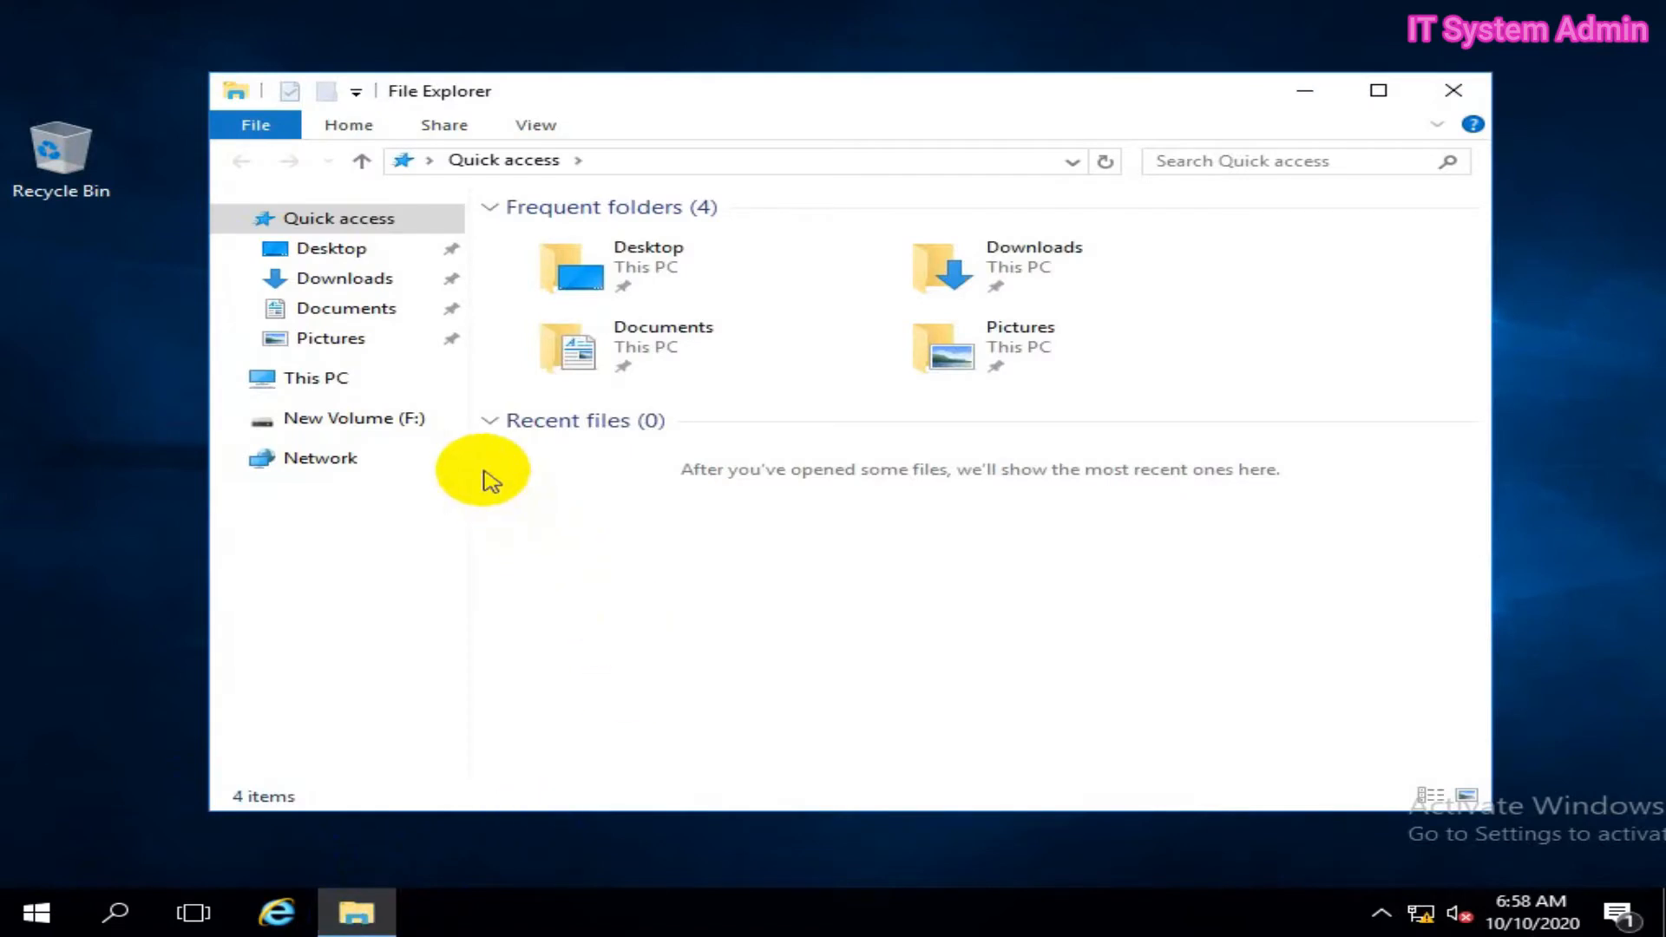
left_click(318, 382)
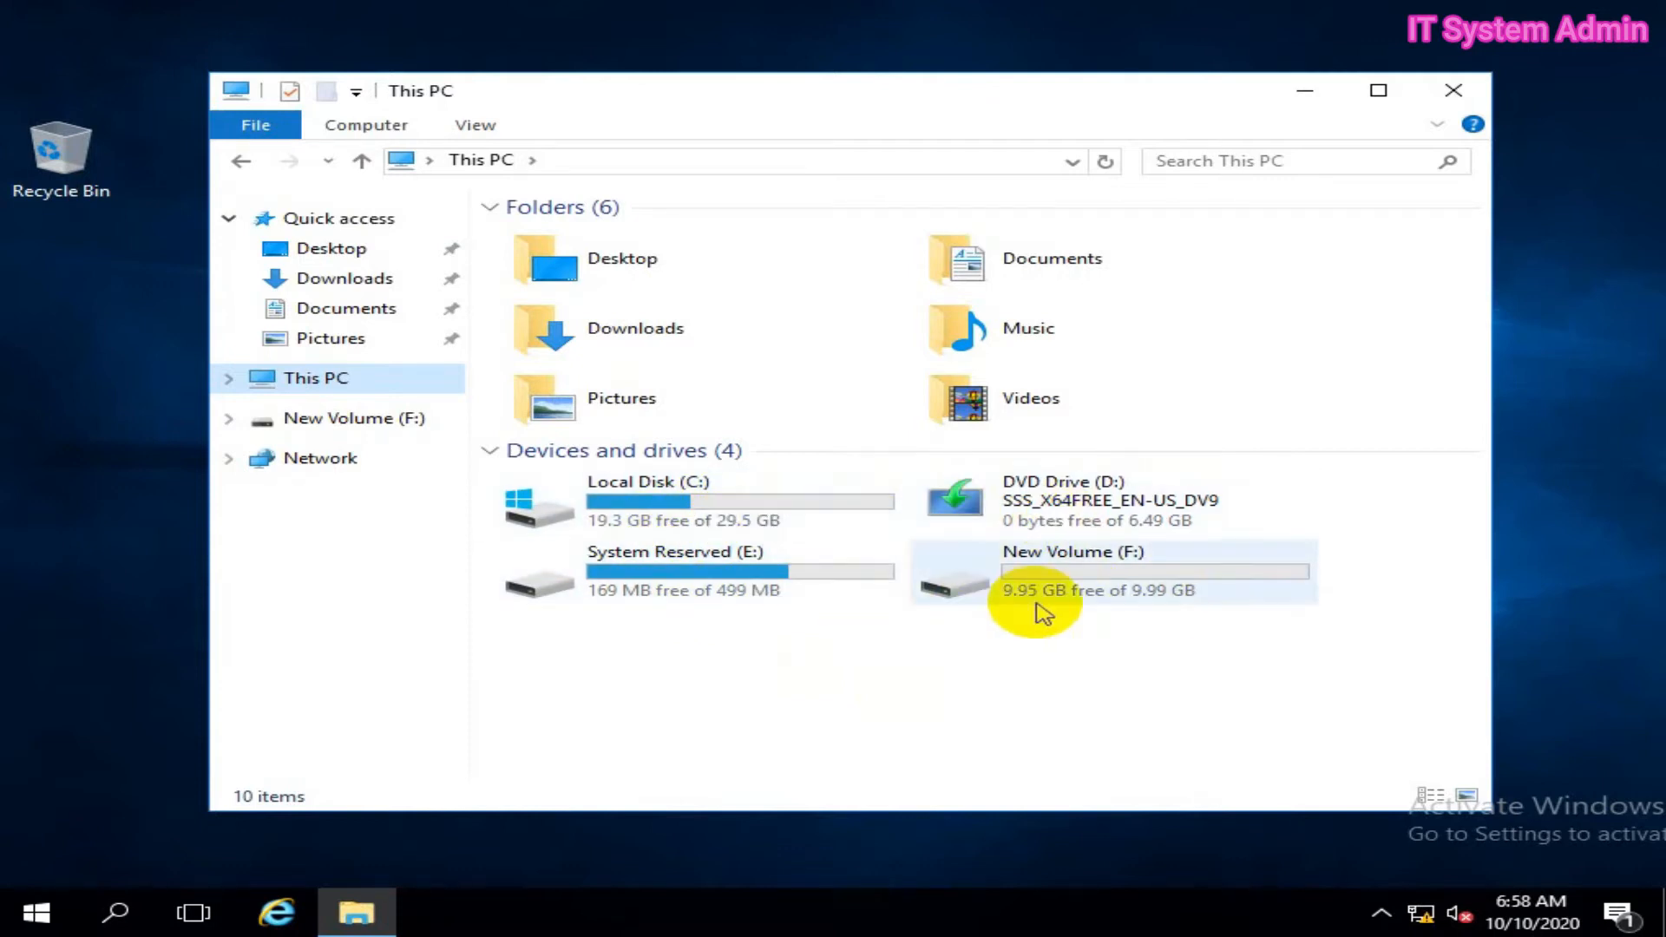
left_click(1112, 595)
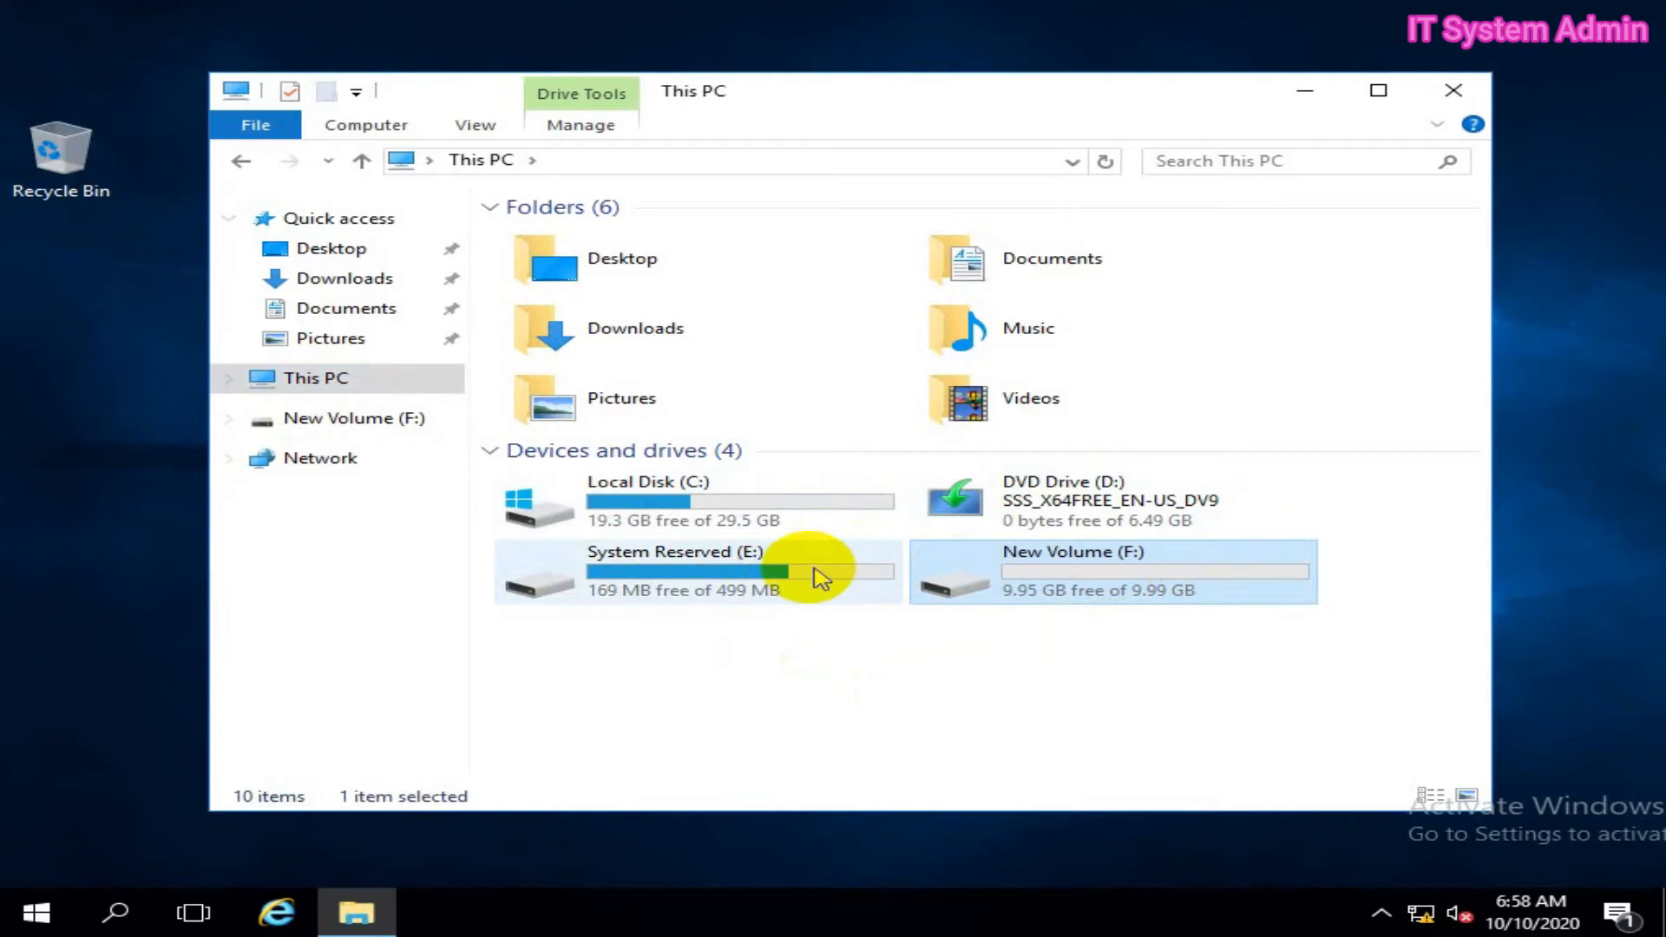
left_click(786, 573)
left_click(746, 494)
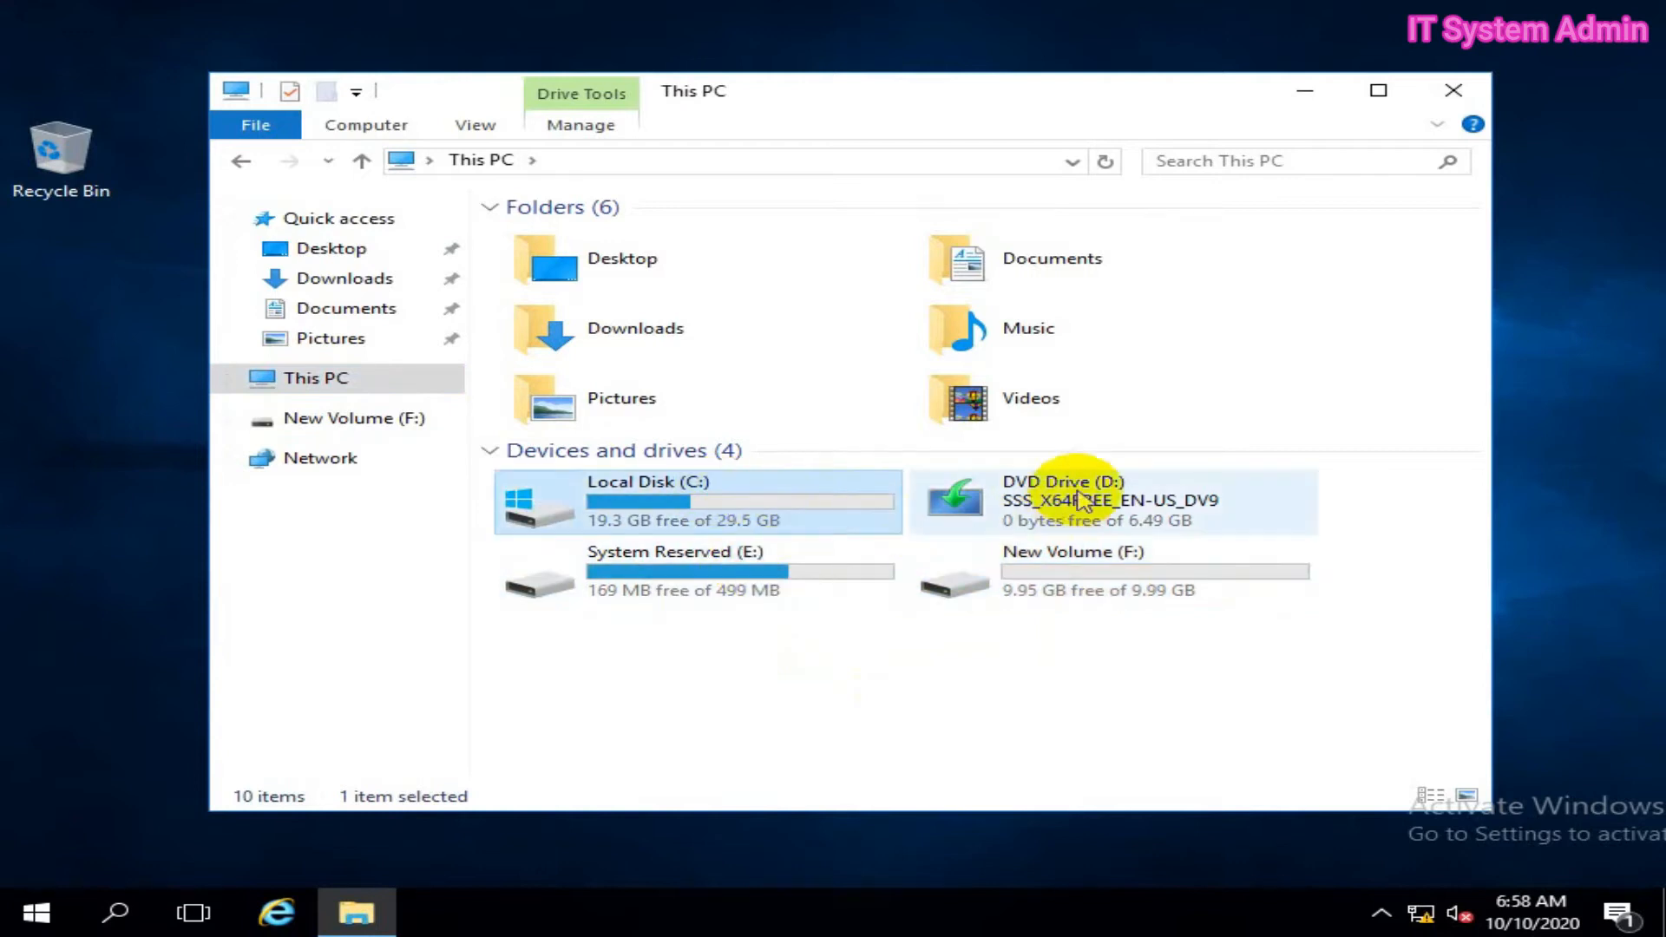
left_click(1081, 502)
left_click(1013, 661)
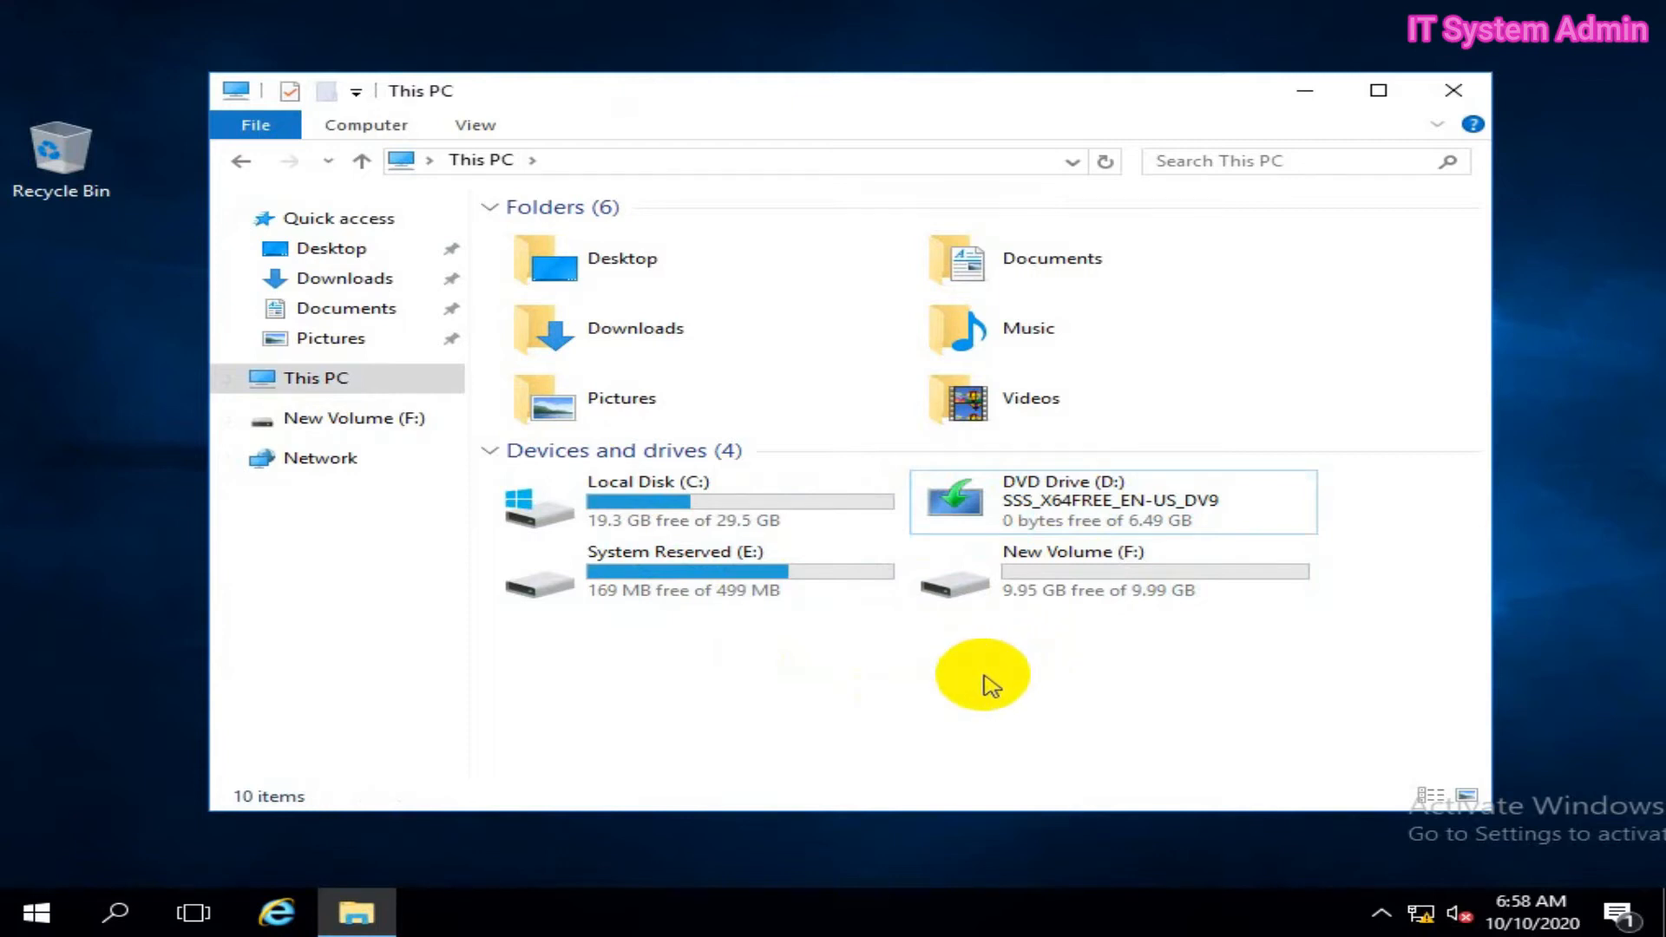
left_click(1107, 571)
left_click(829, 579)
left_click(840, 687)
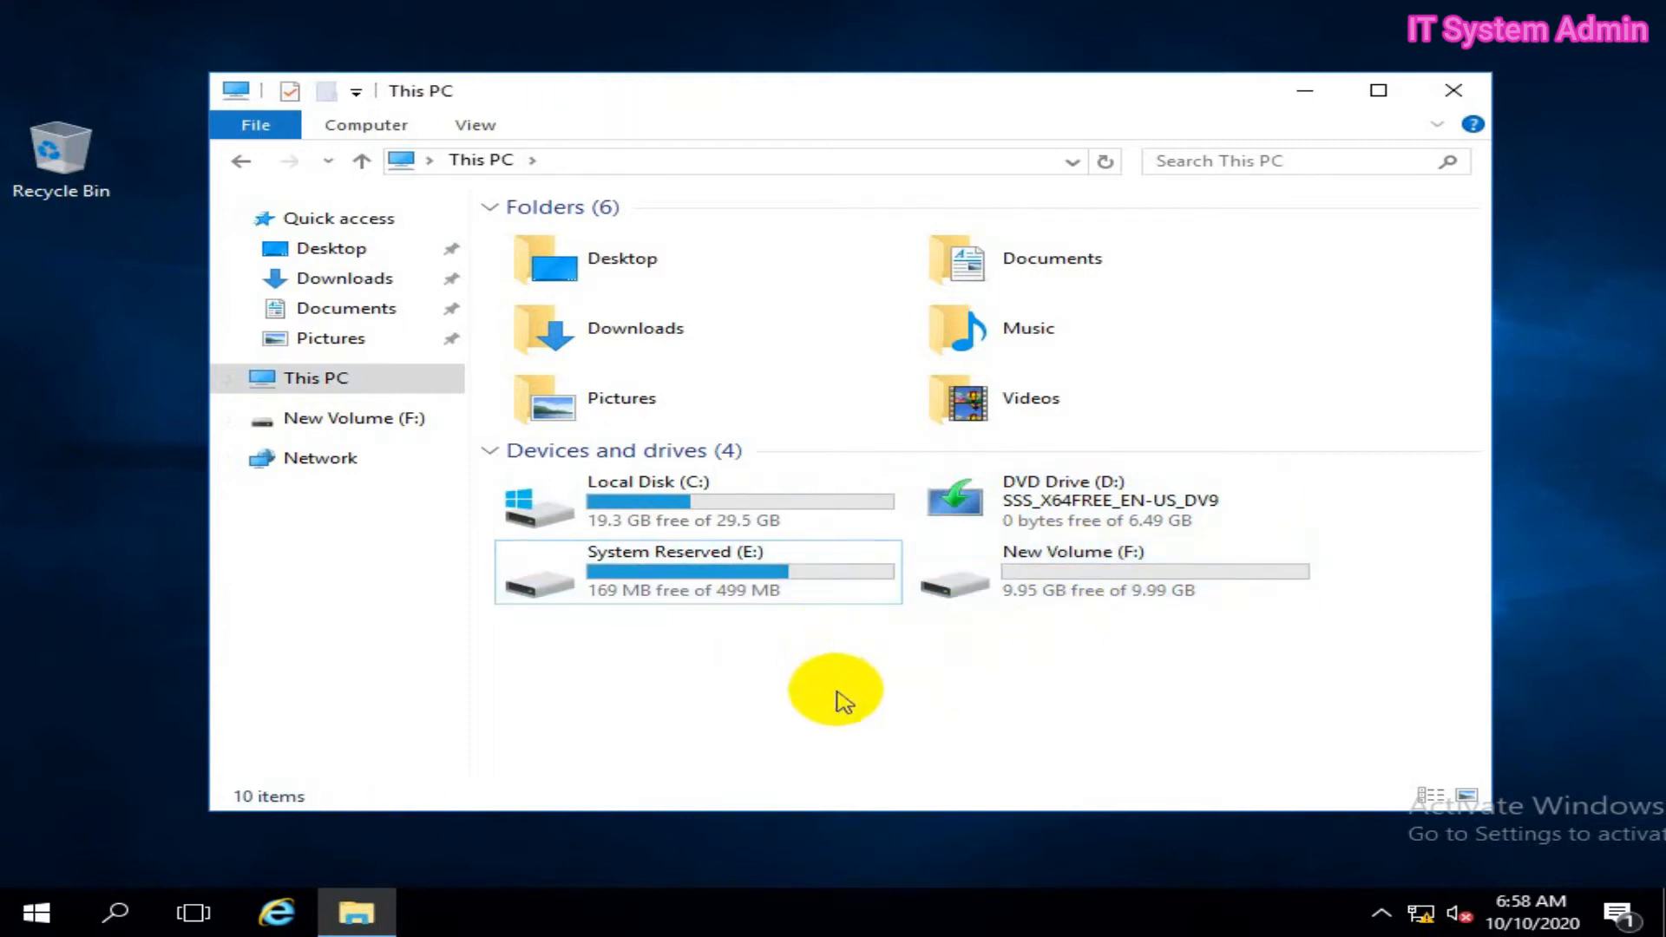
left_click(1471, 92)
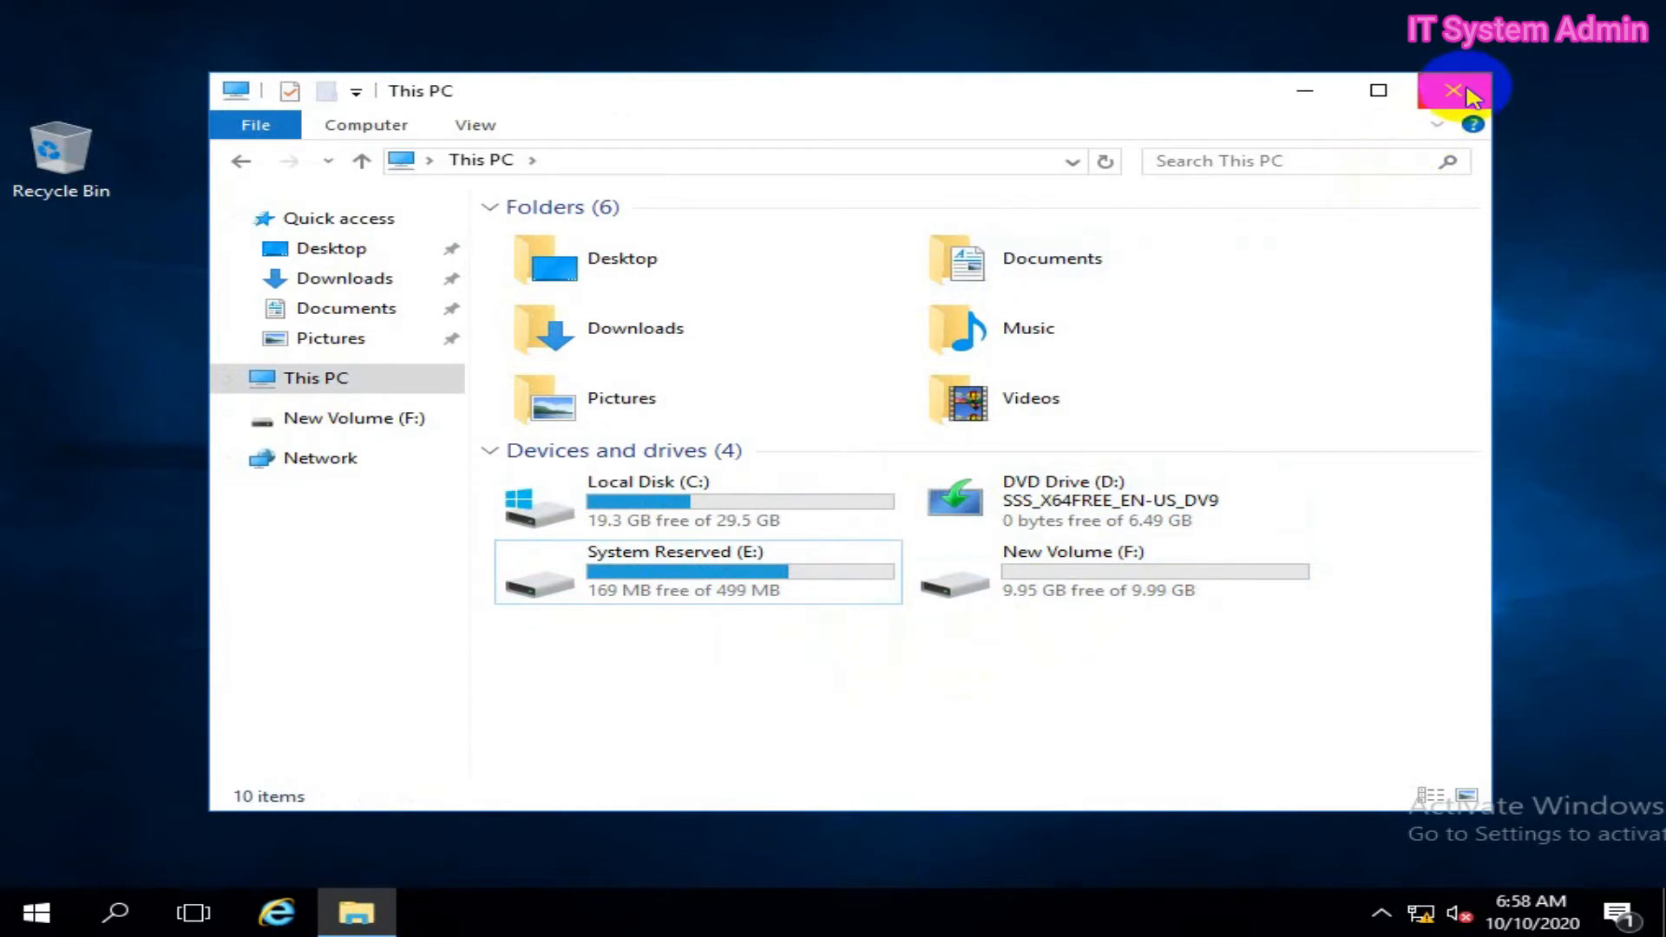
left_click(1471, 92)
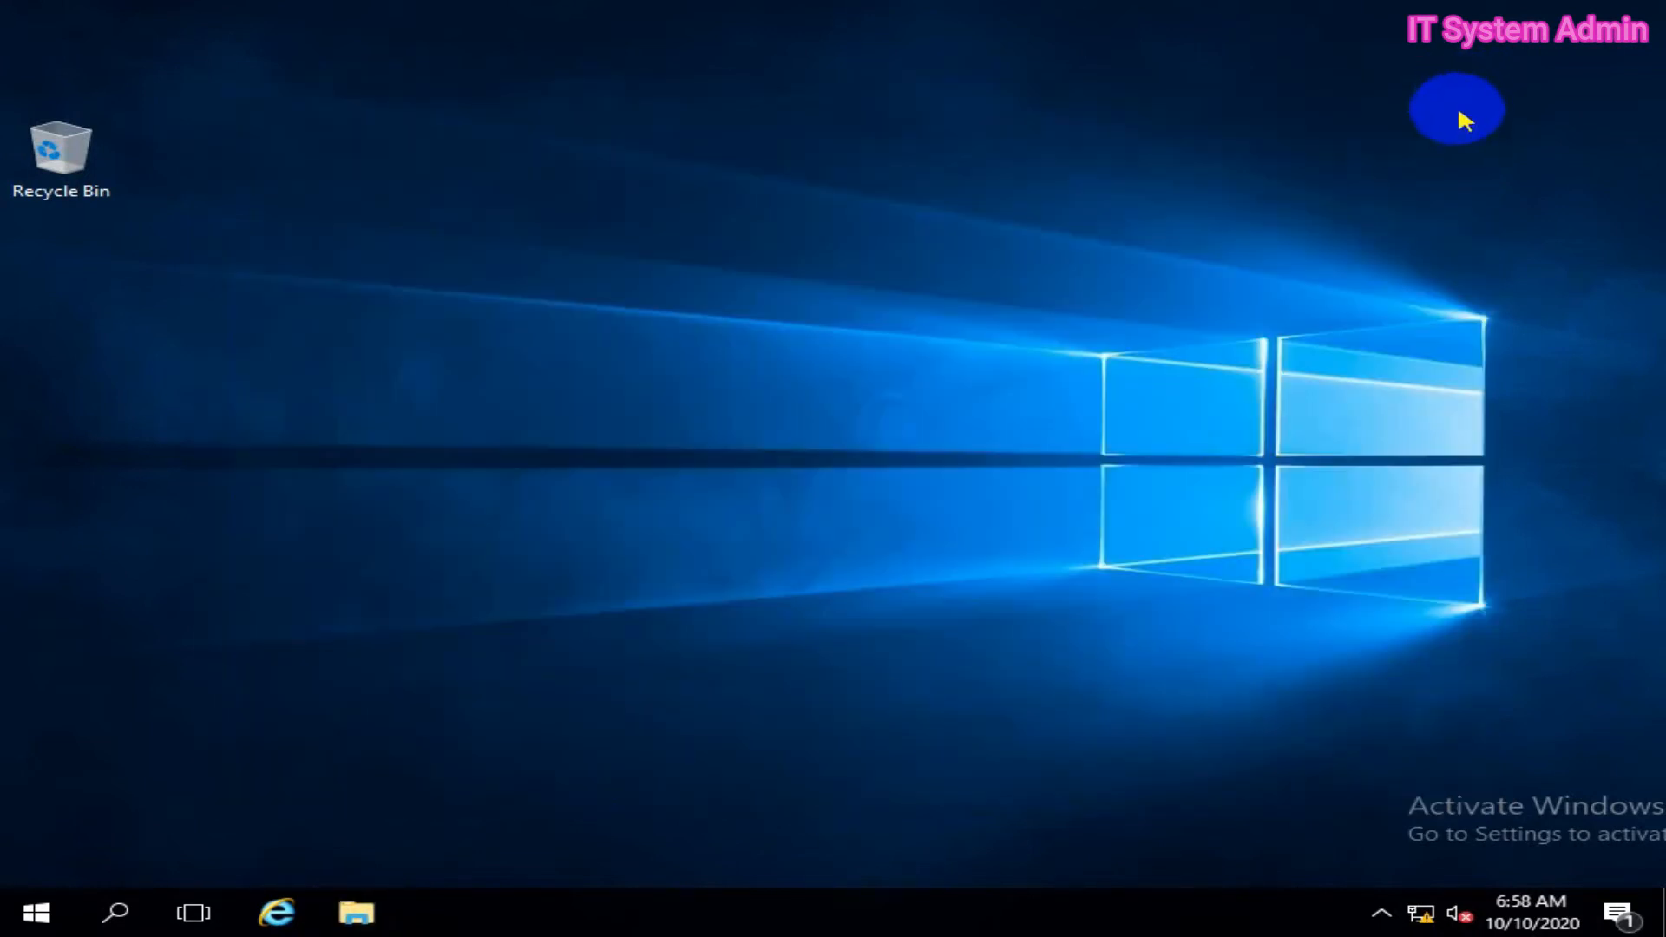
Open Disk Management and remove drive letter F: from New Volume, accepting the warning
right_click(39, 924)
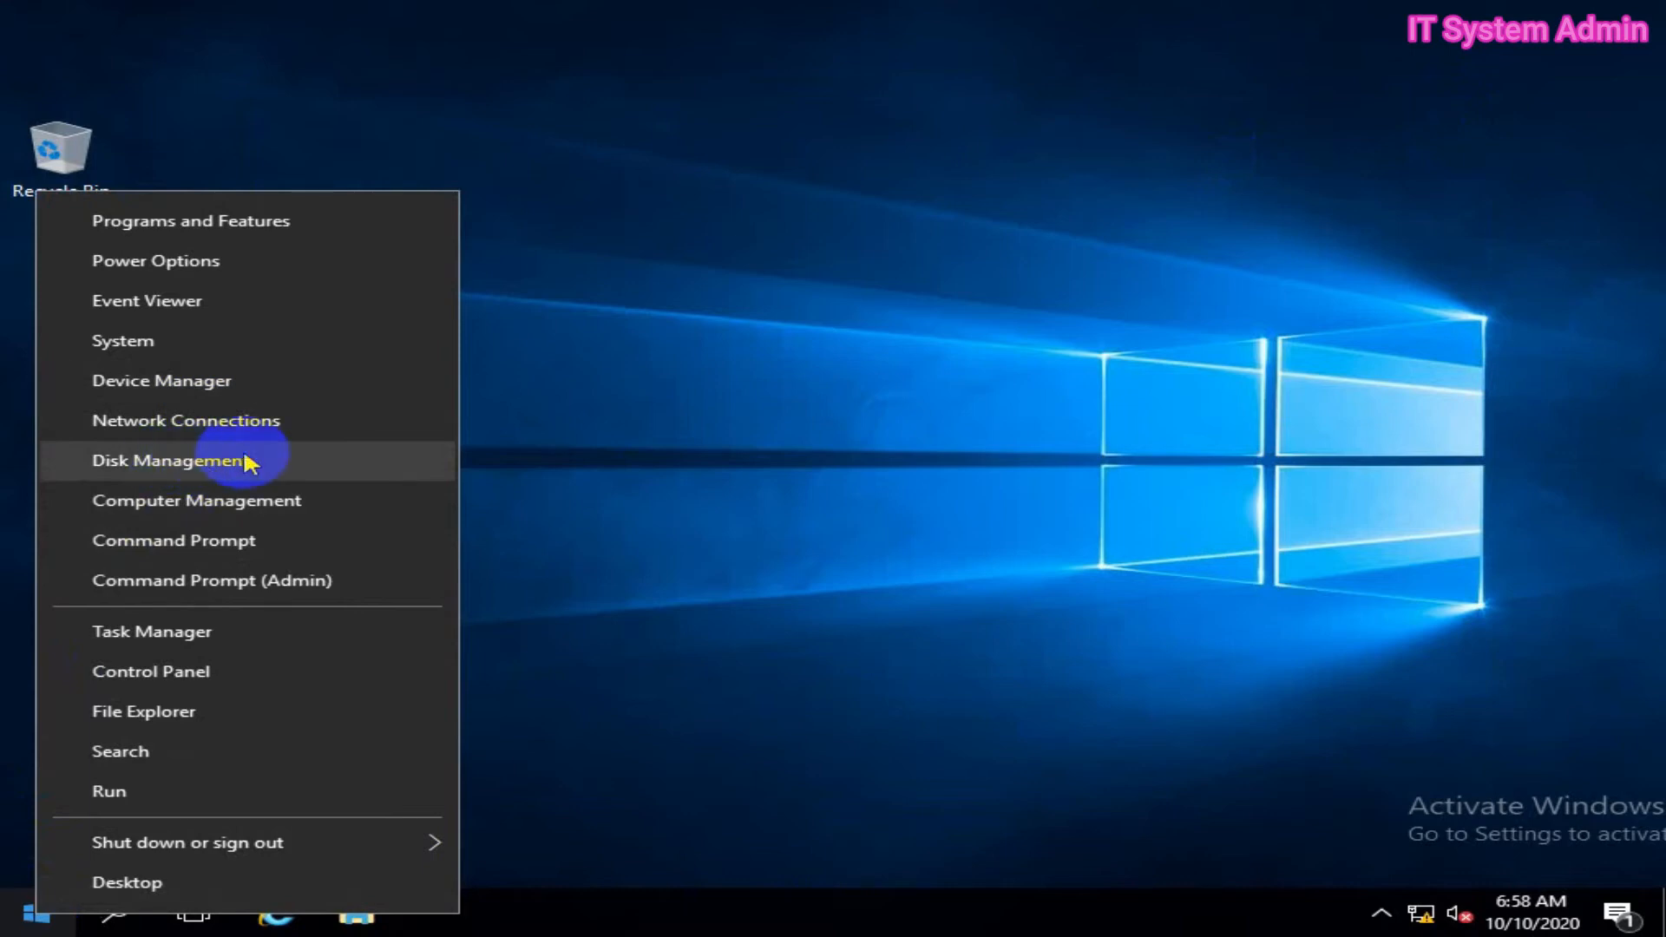
left_click(178, 464)
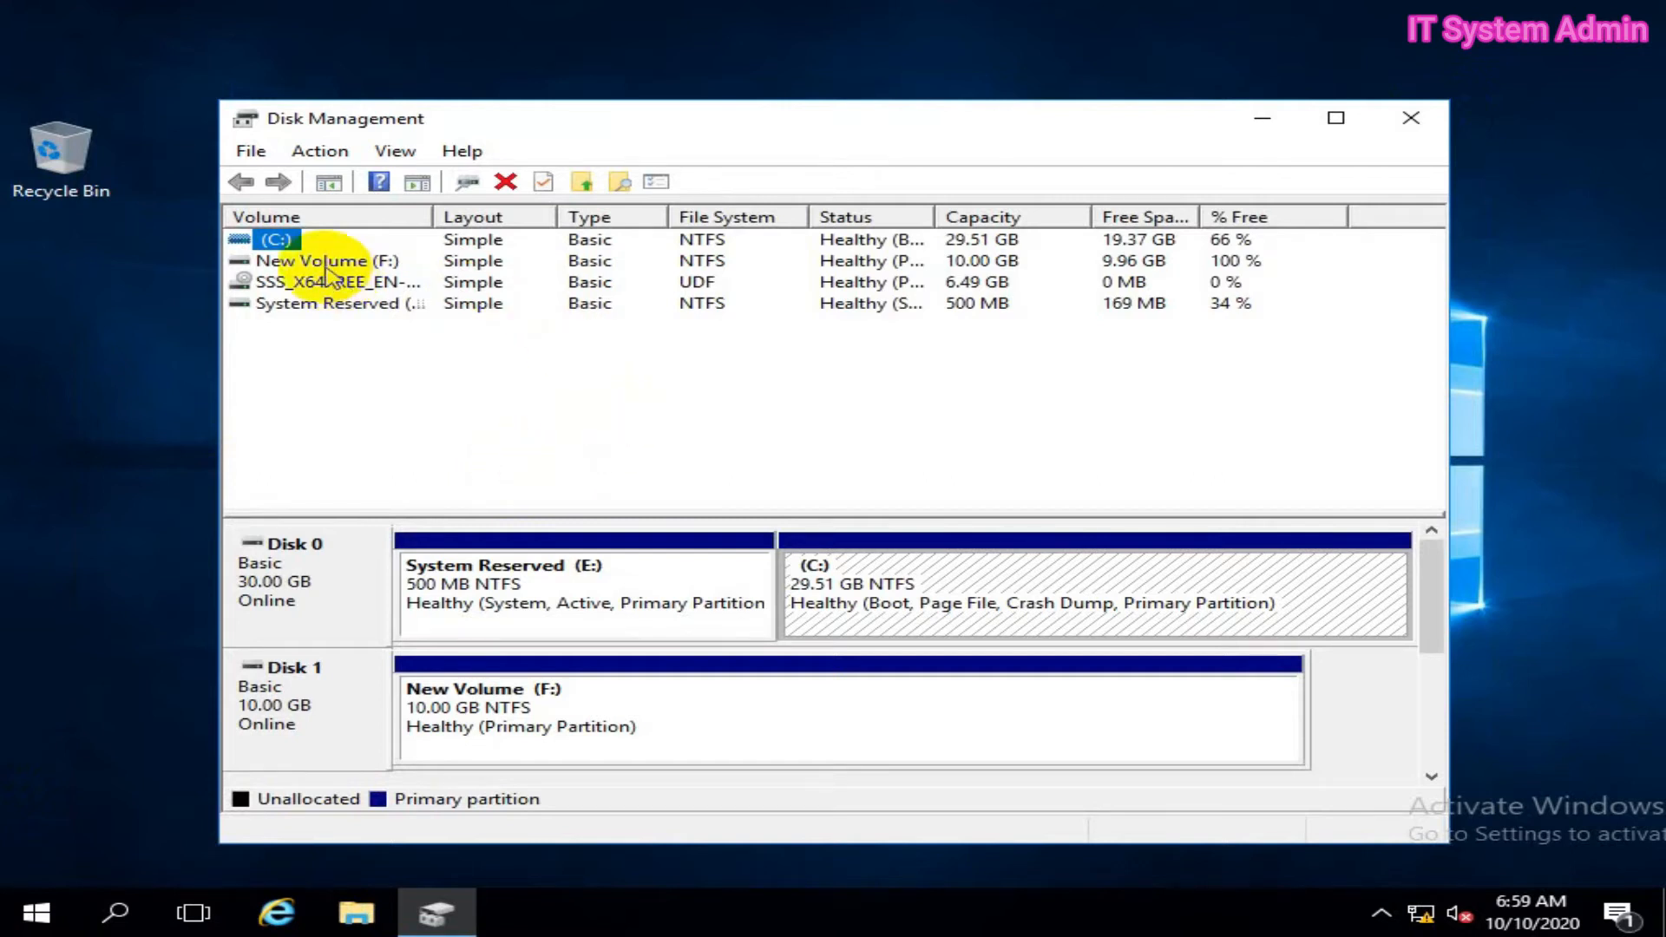
left_click(280, 263)
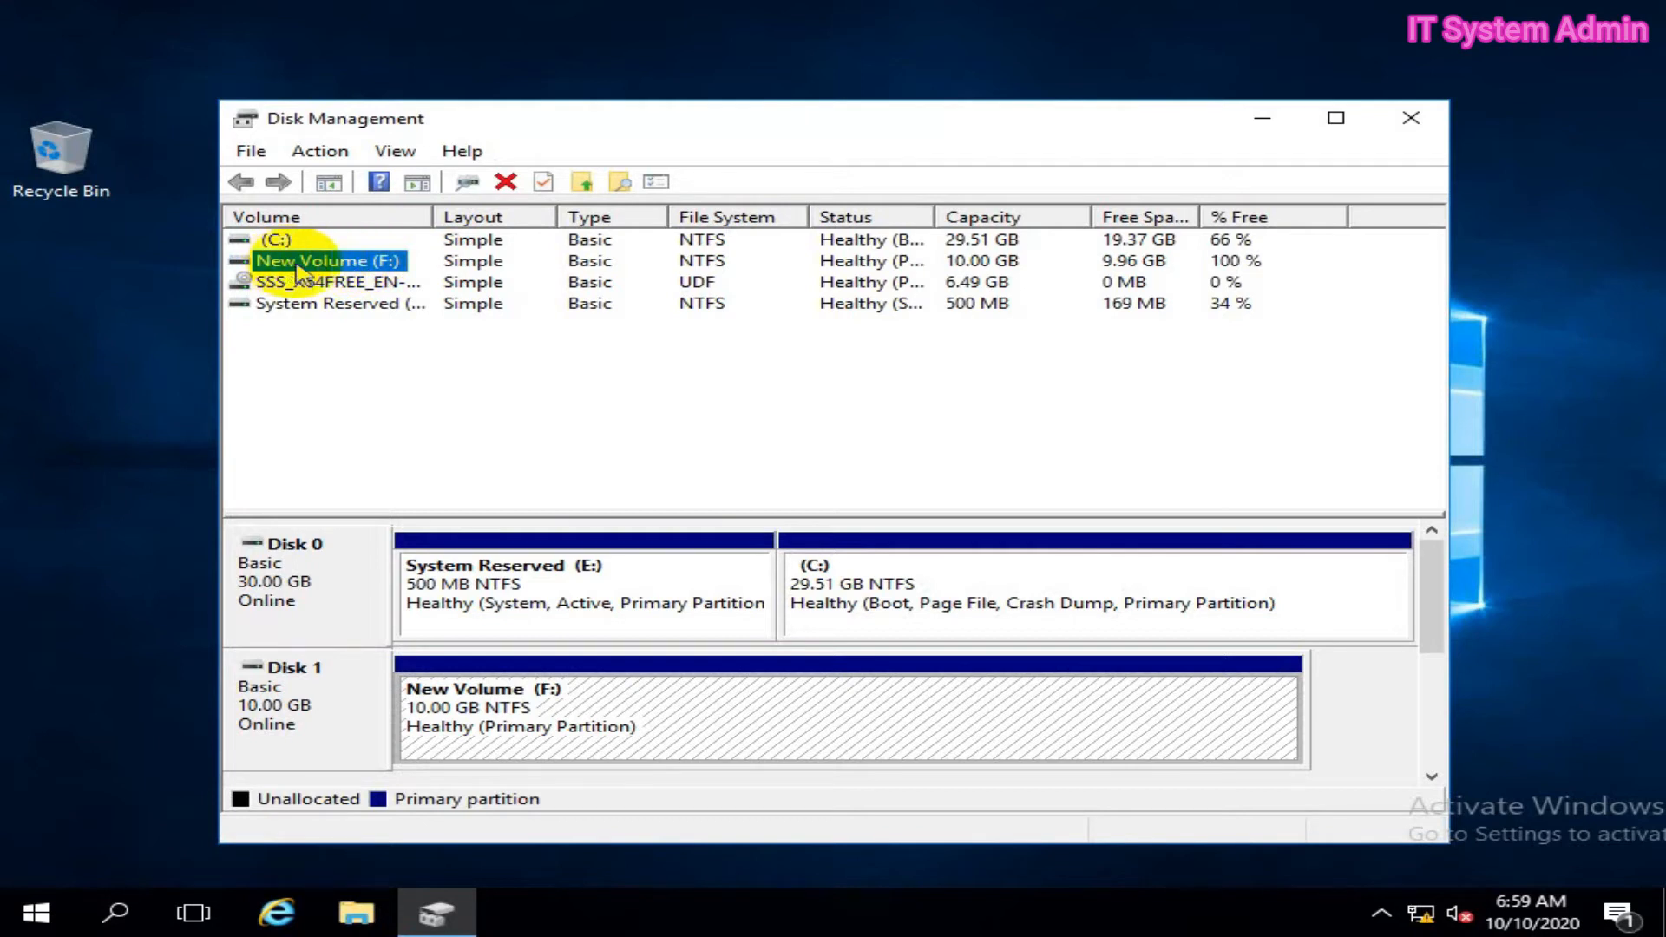
right_click(342, 274)
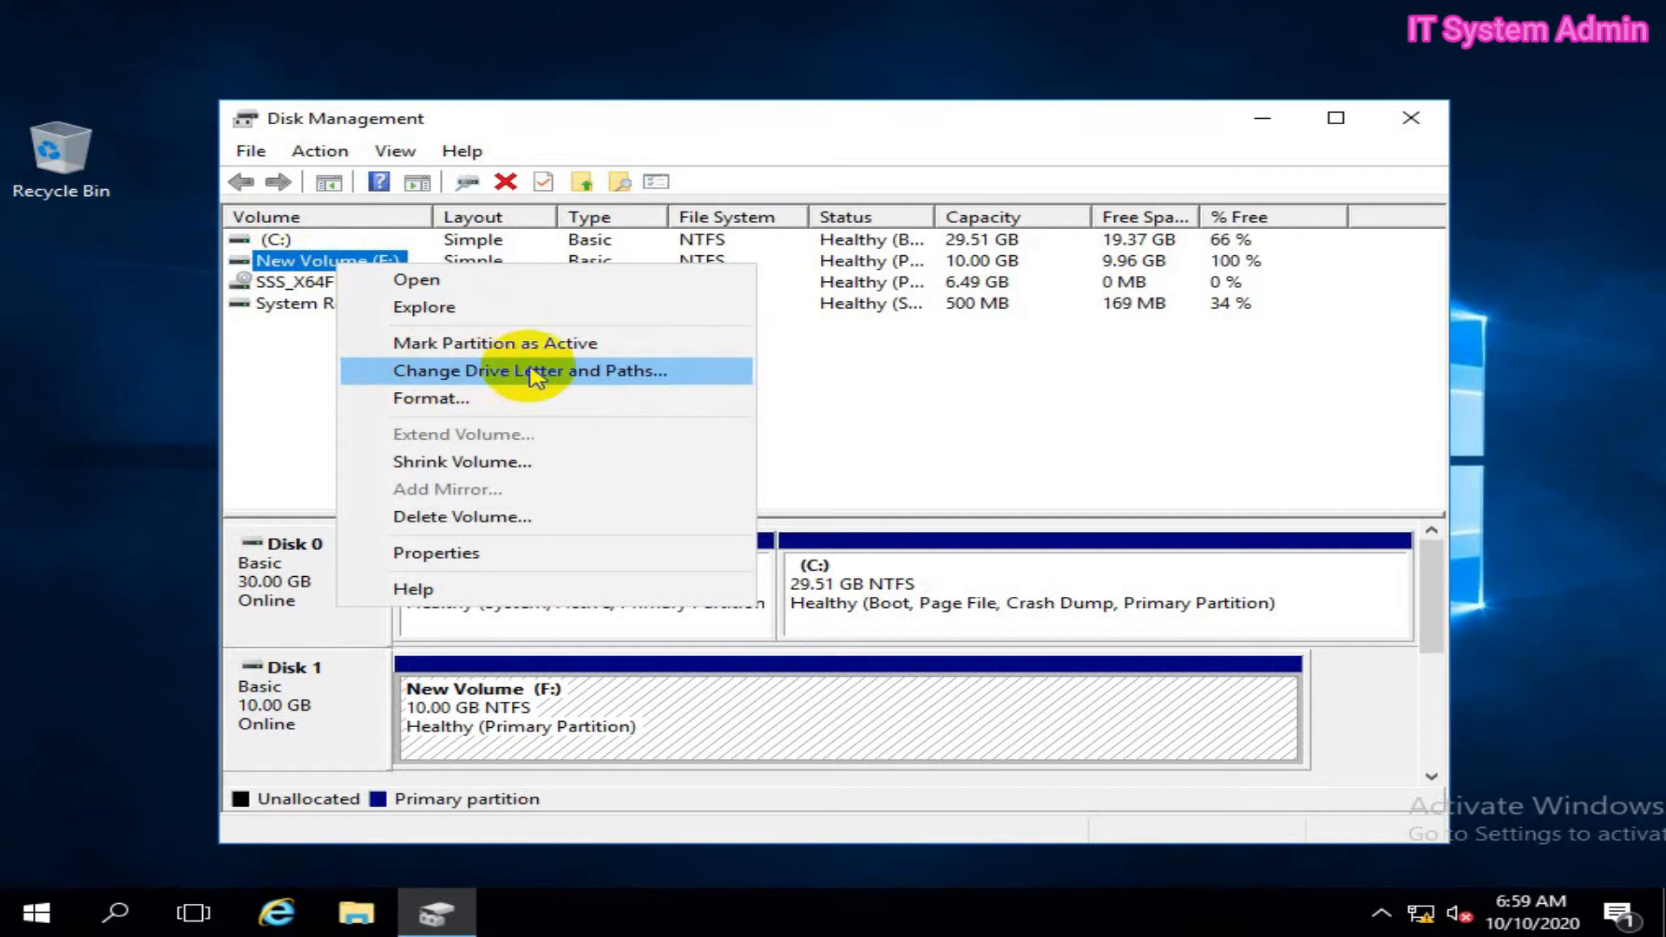
left_click(614, 379)
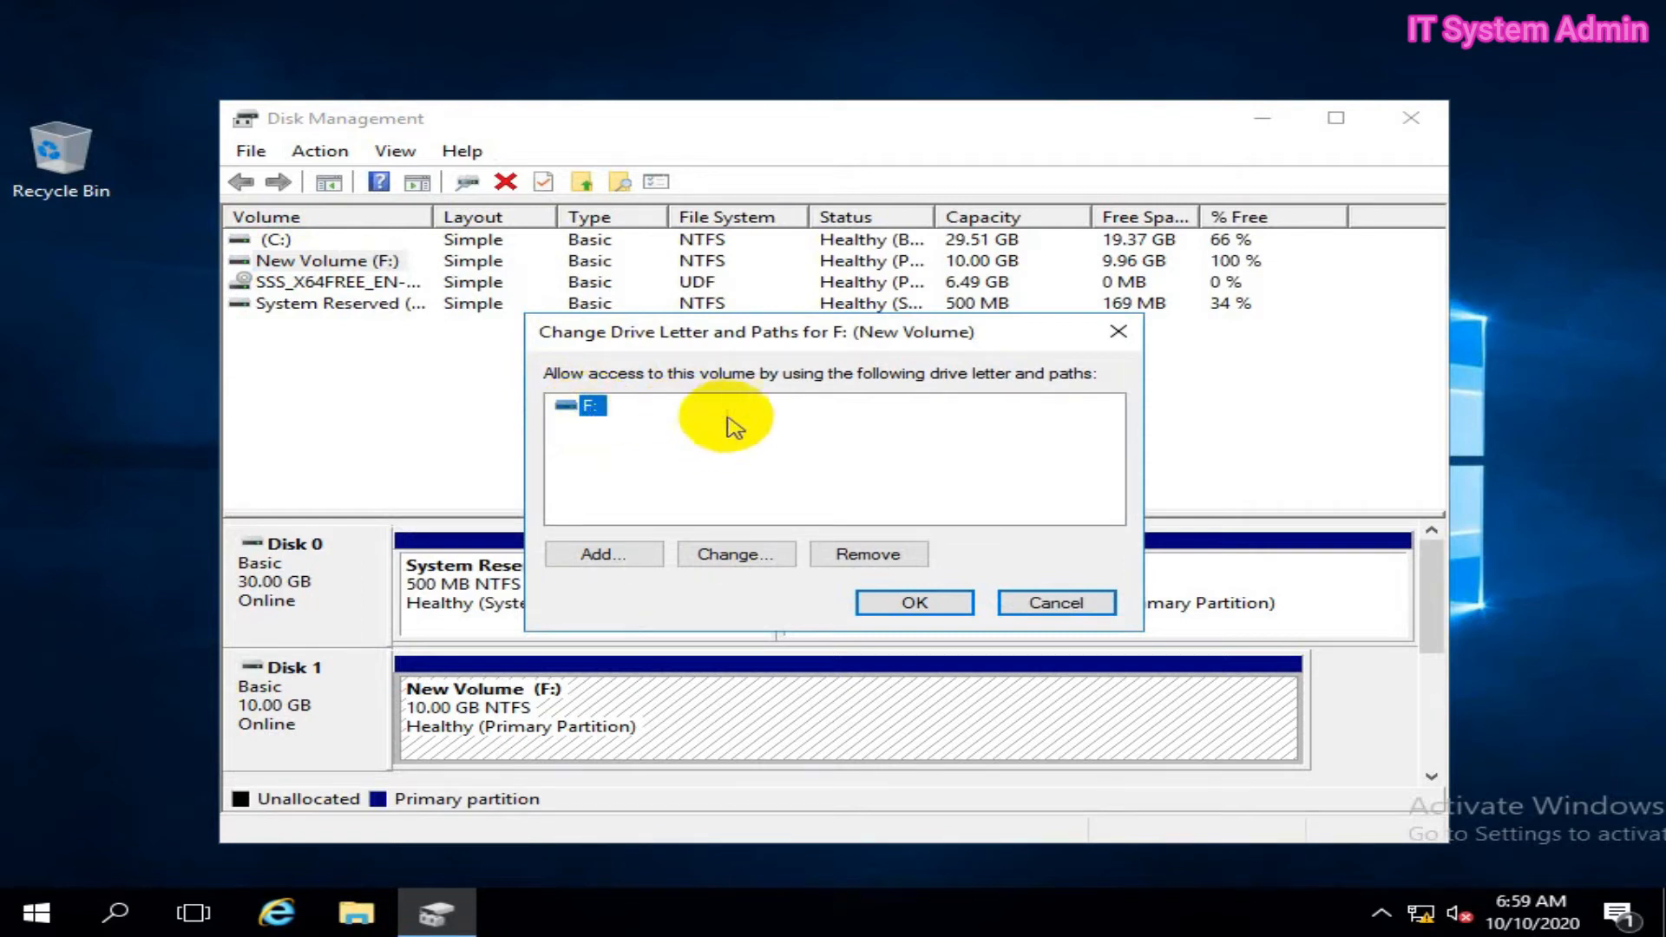
left_click(855, 566)
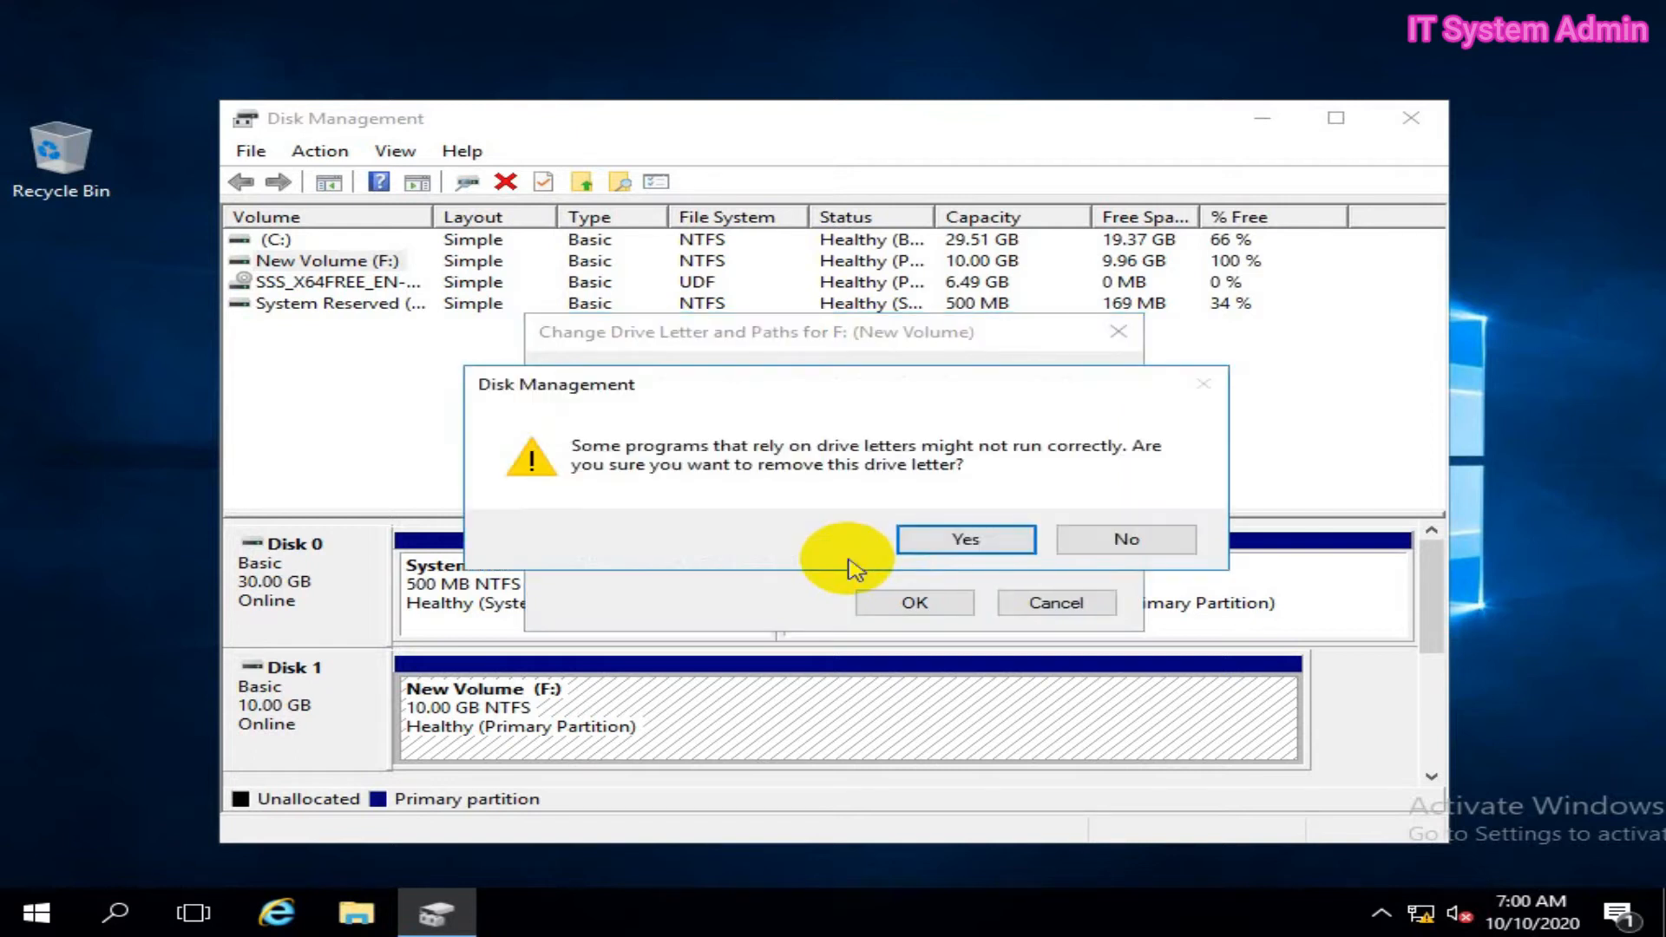
left_click(966, 539)
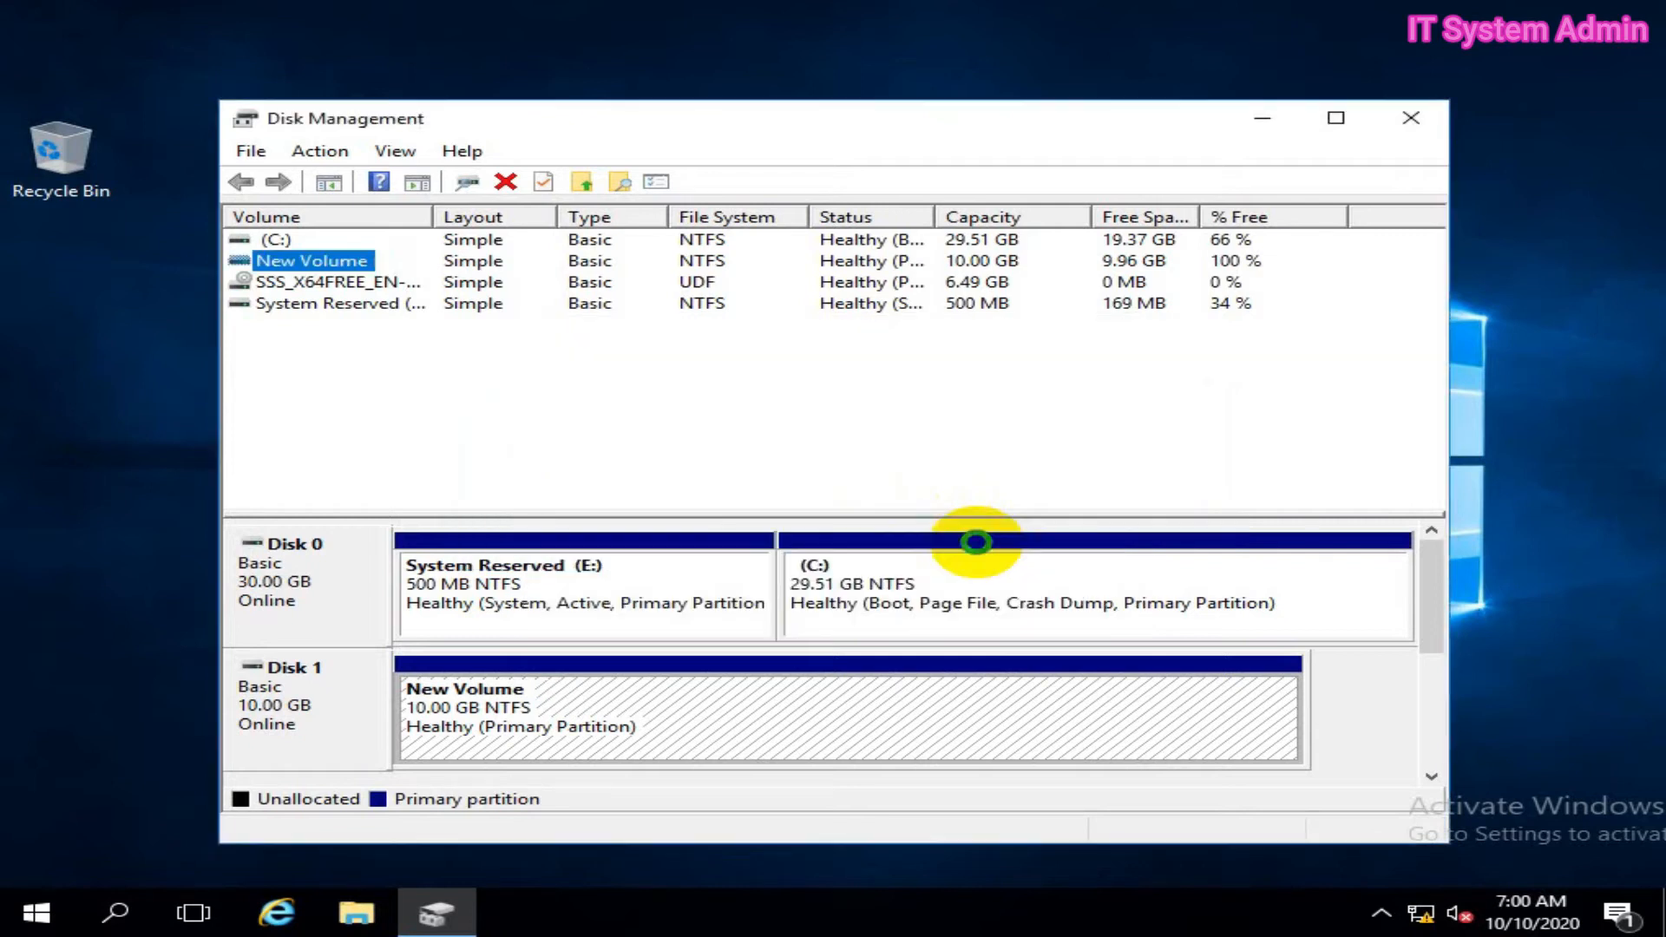
left_click(365, 260)
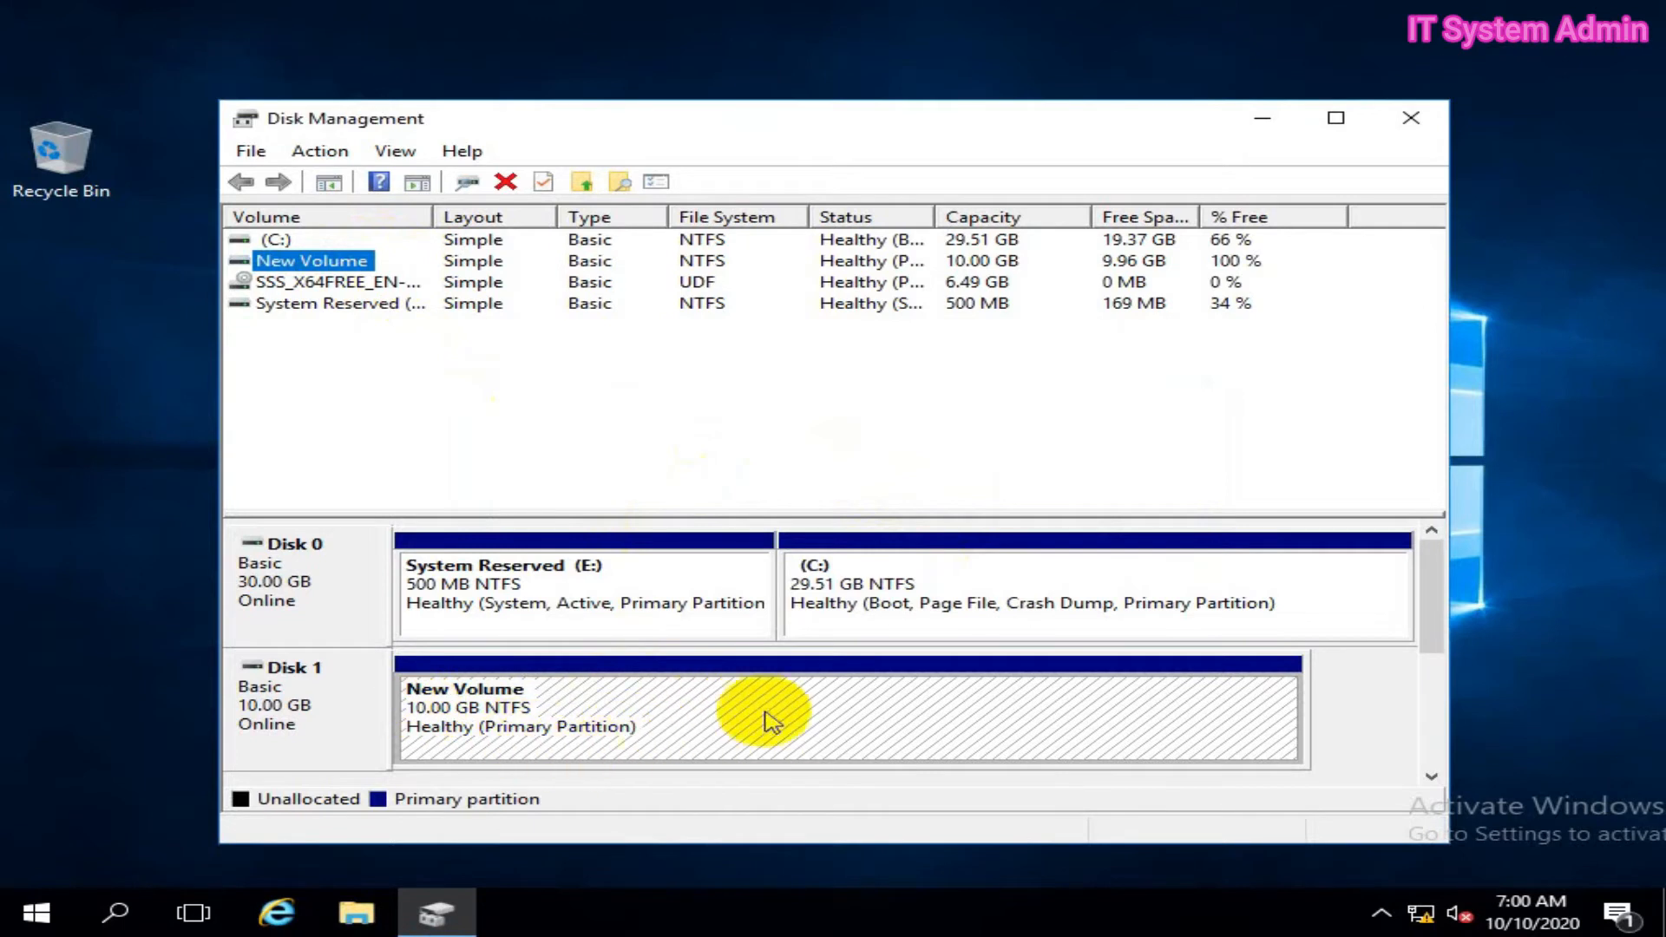
Remove drive letter E: from the System Reserved volume, accepting both warnings, and close Disk Management
left_click(317, 305)
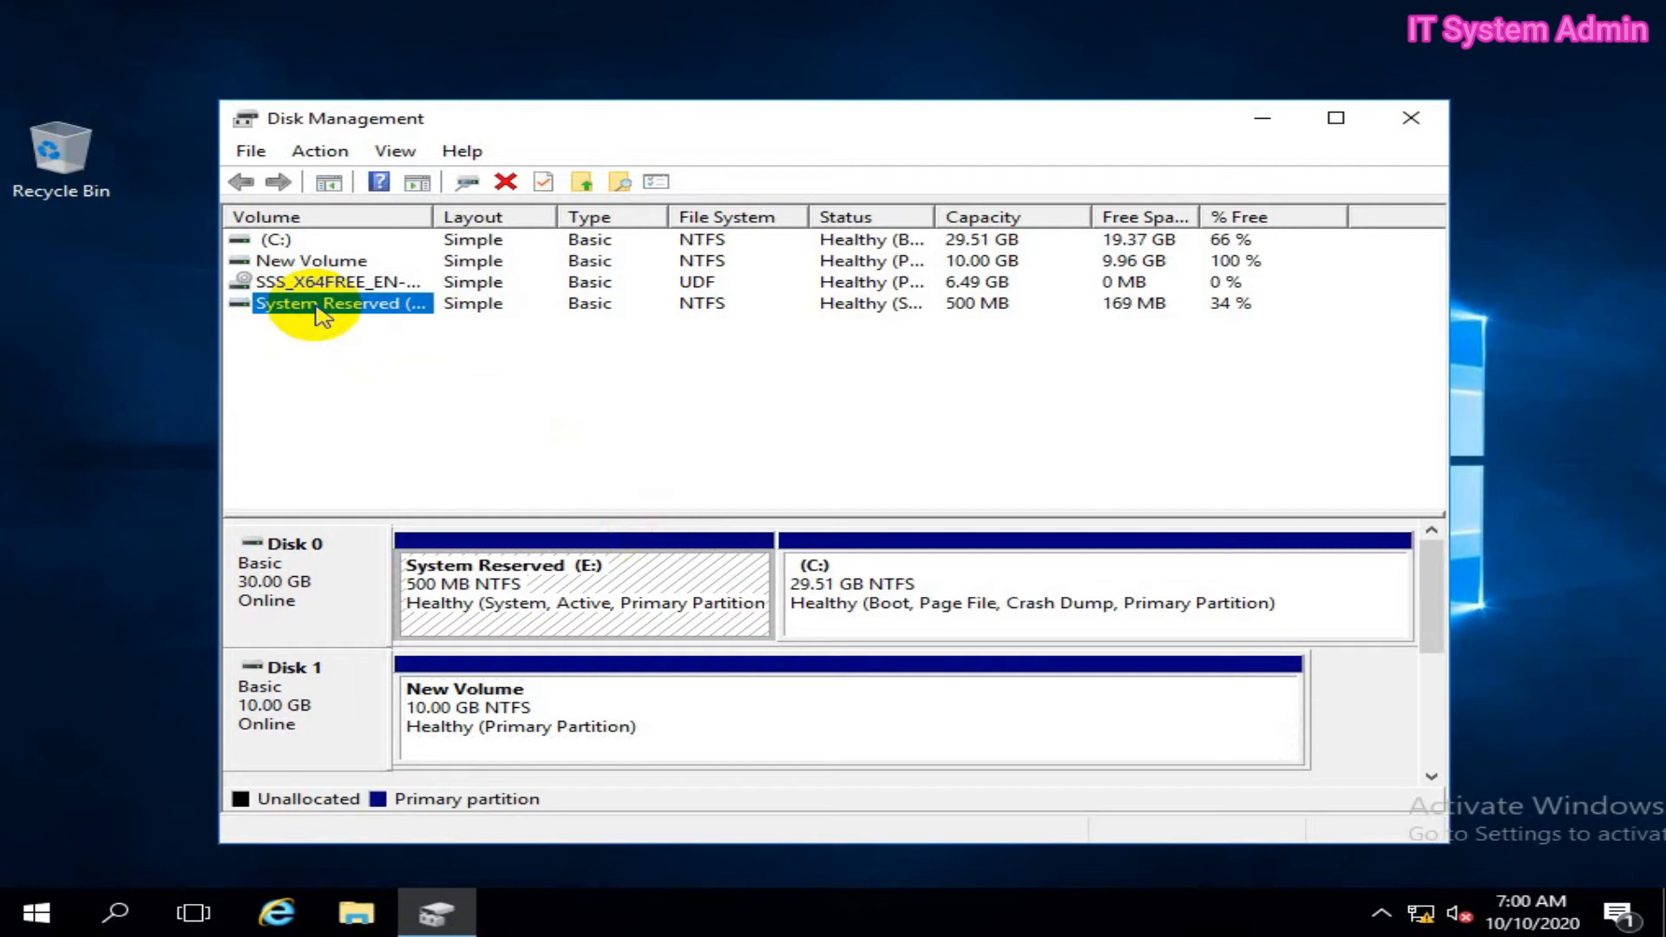
right_click(368, 317)
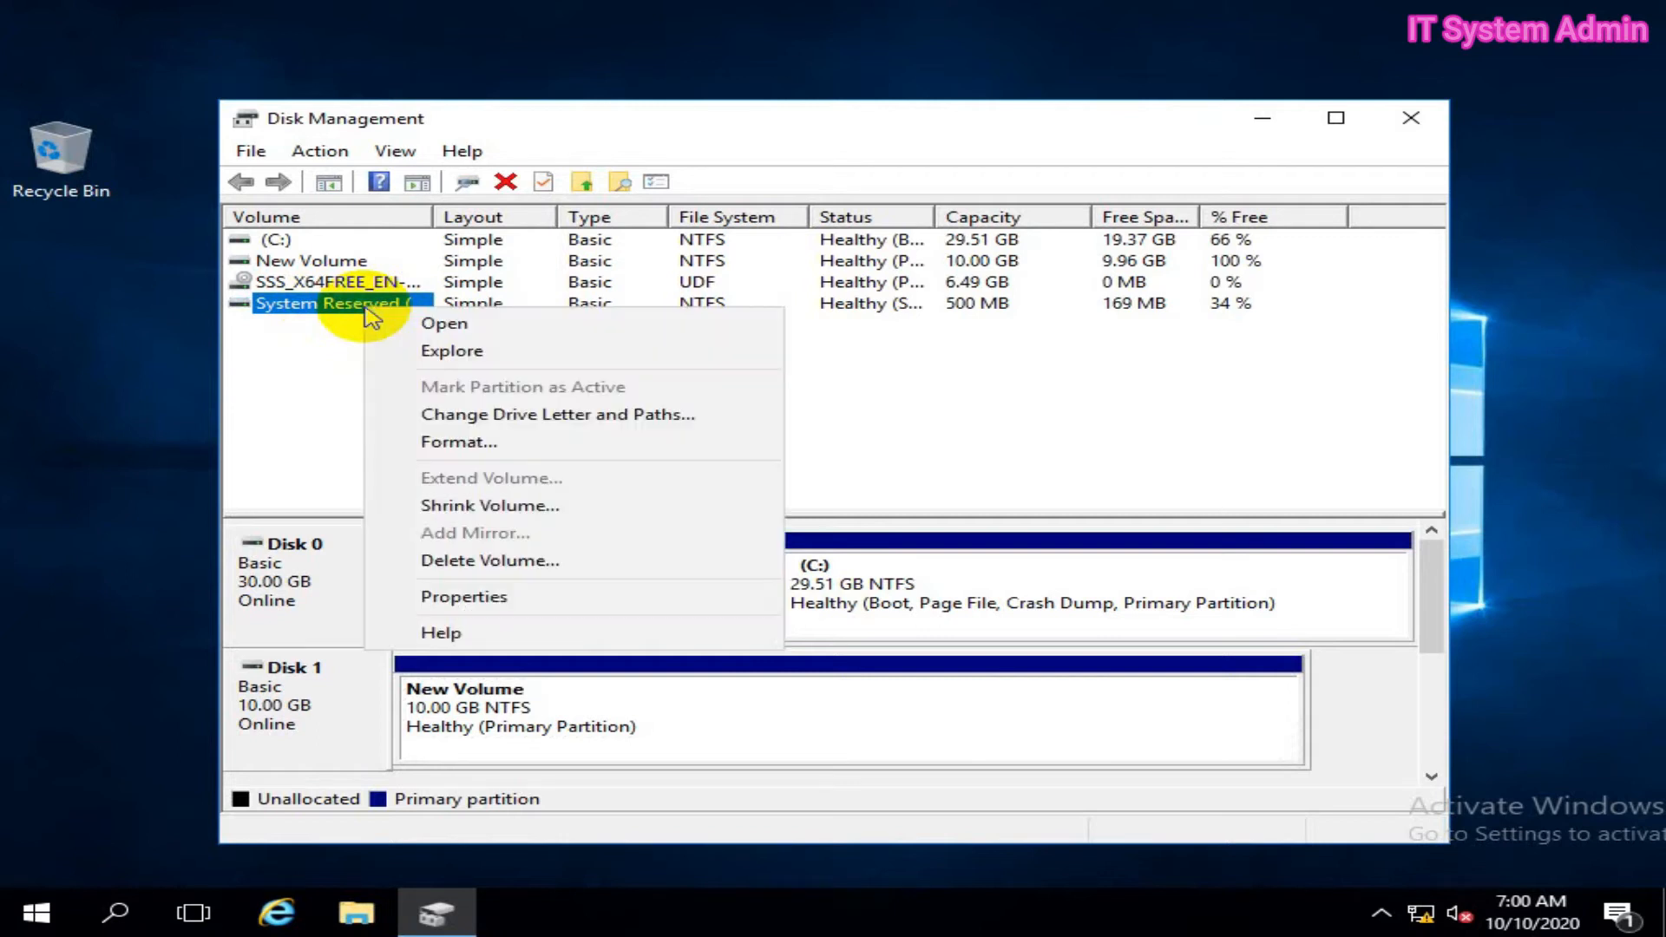
left_click(453, 422)
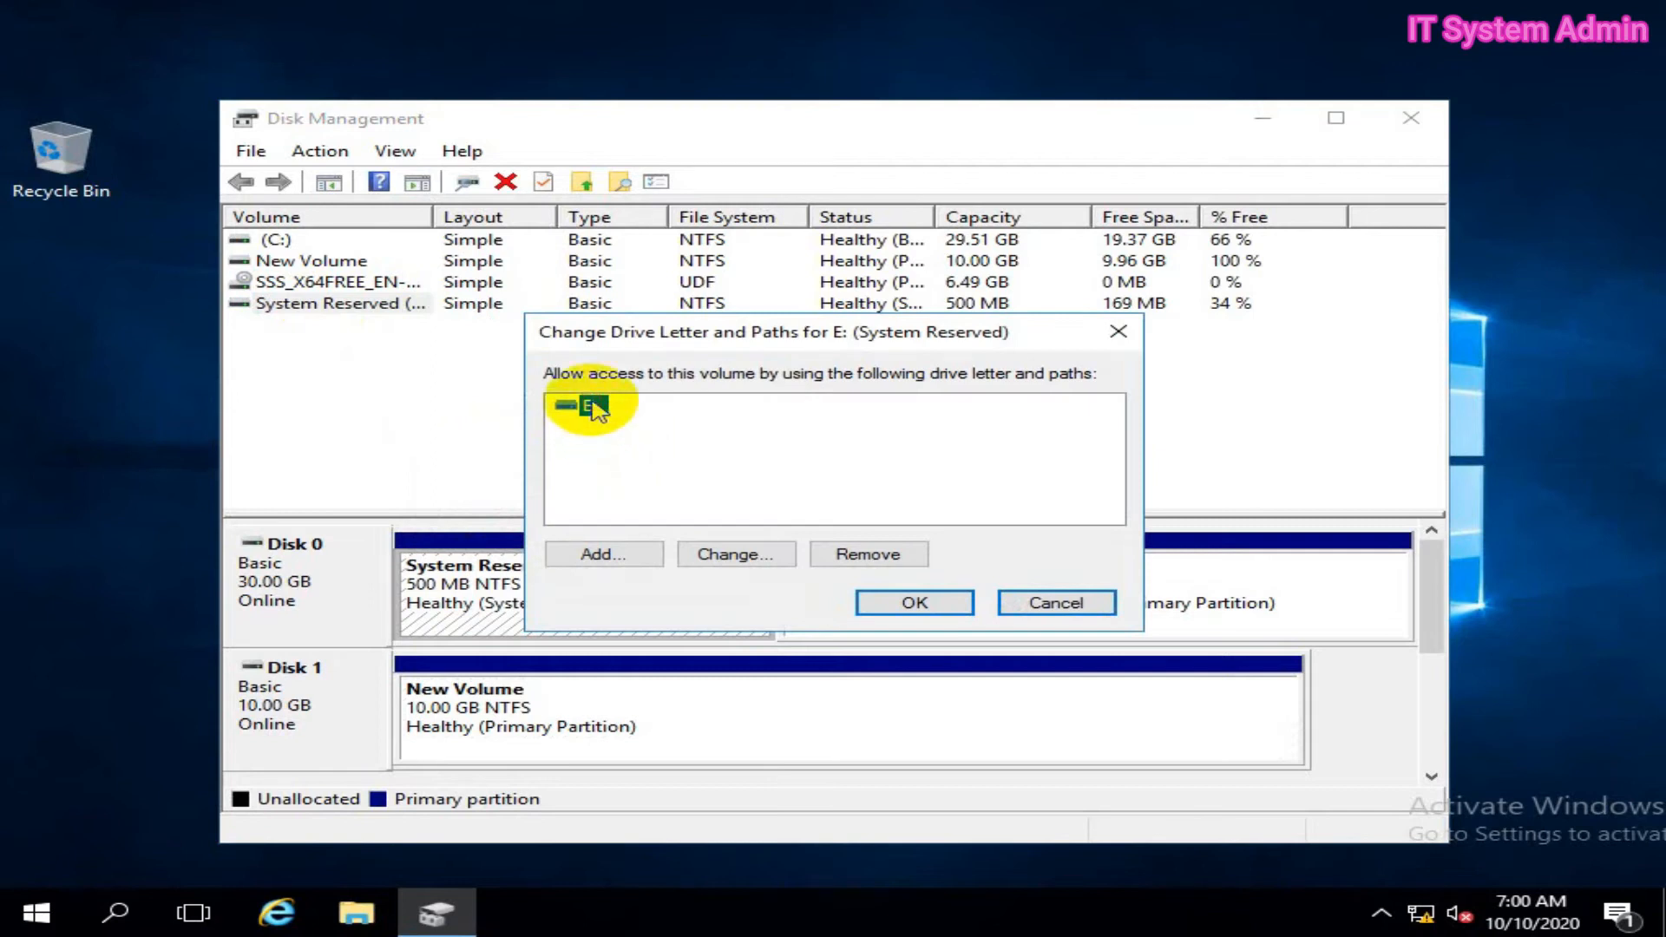
left_click(868, 553)
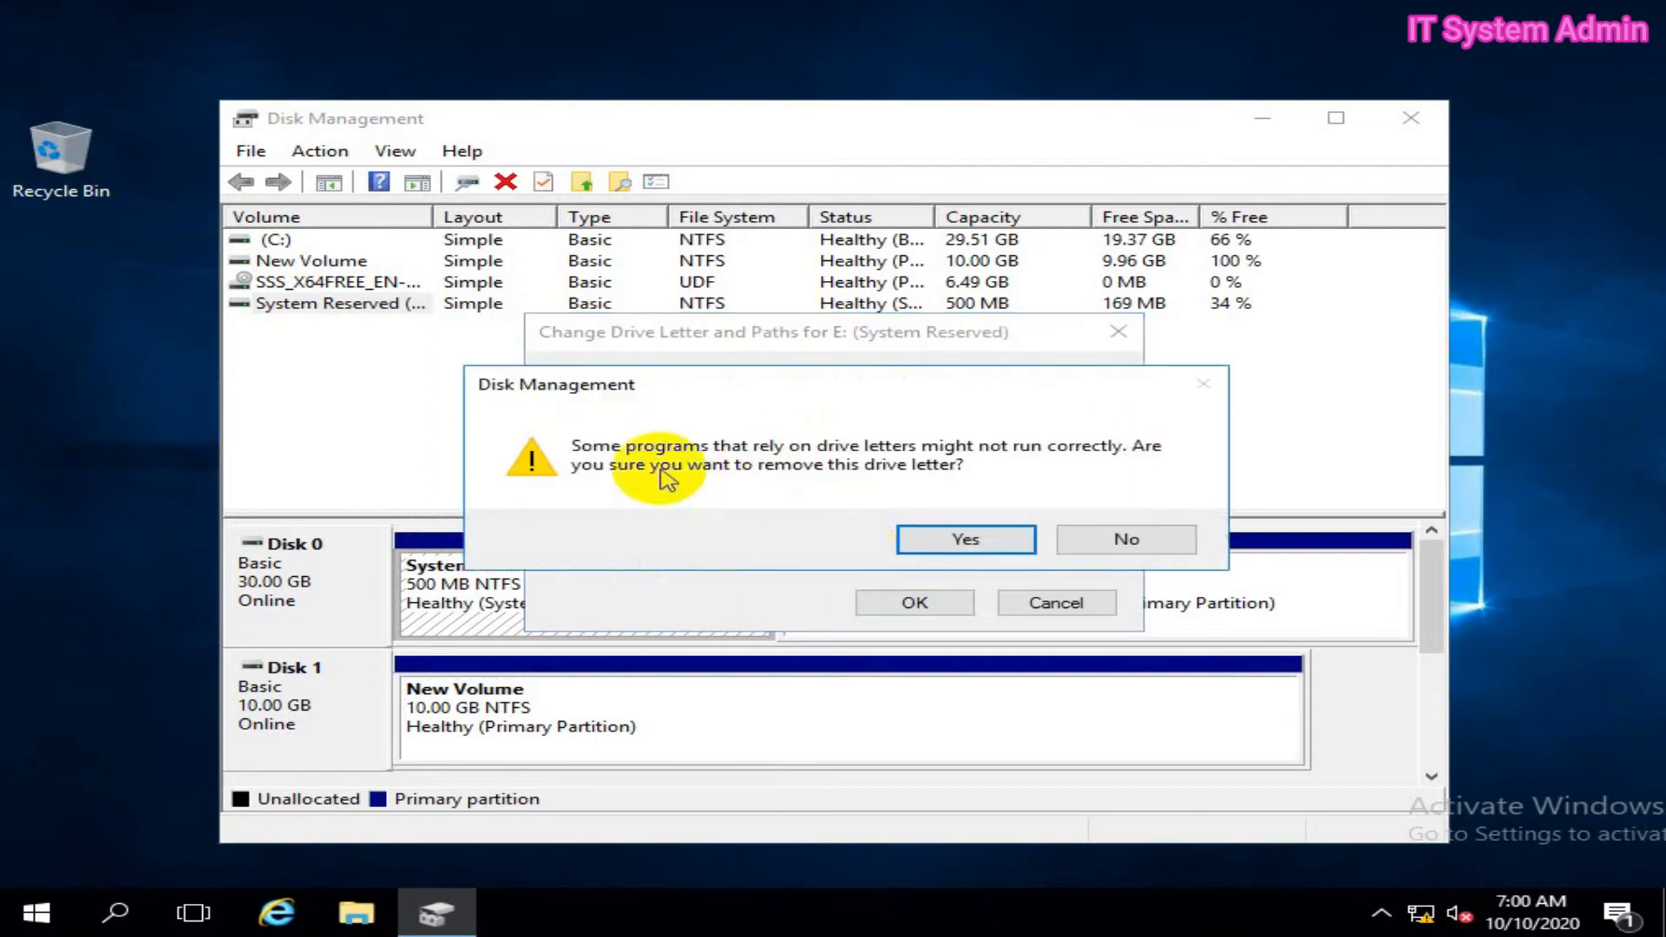
left_click(931, 539)
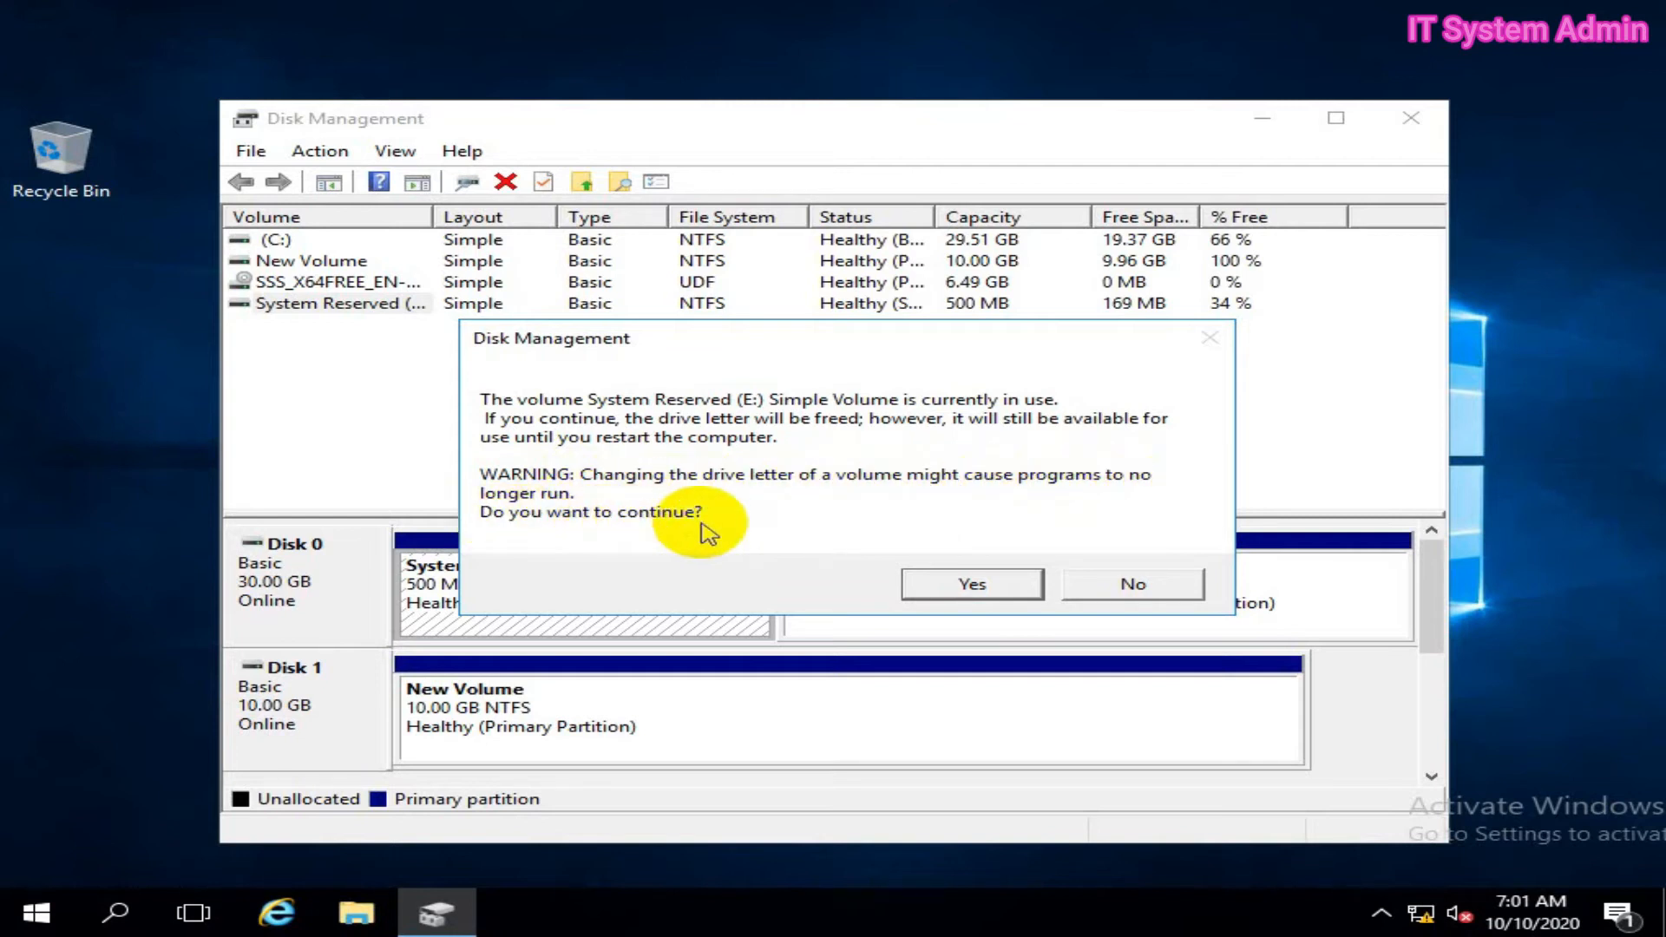
left_click(966, 589)
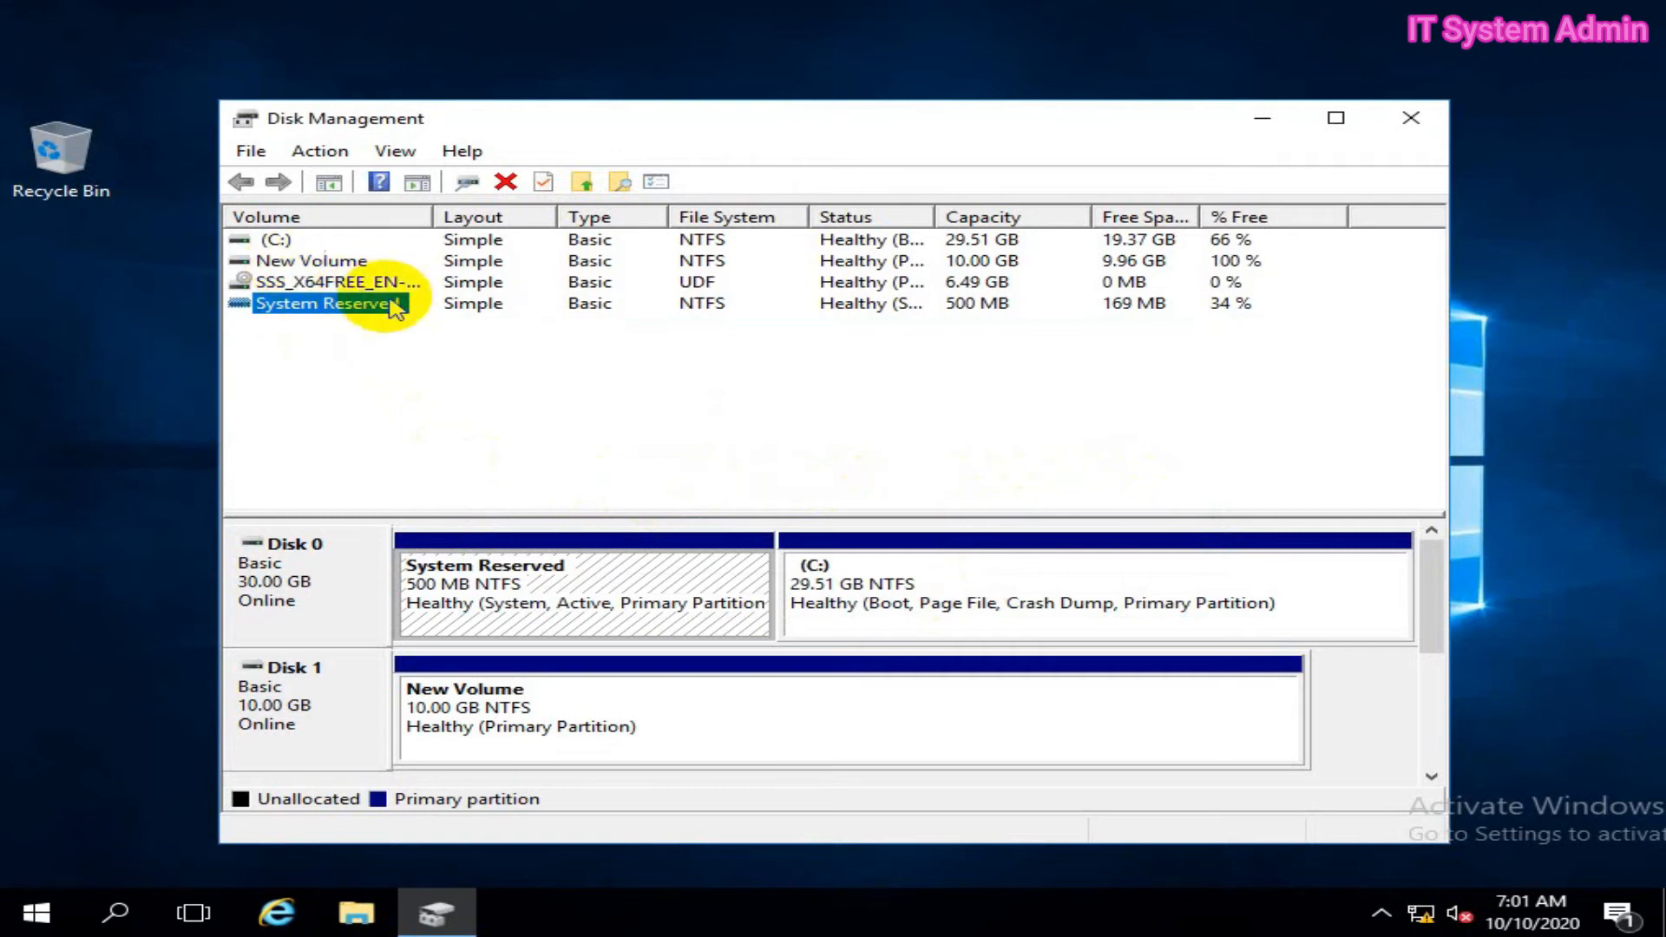
left_click(391, 383)
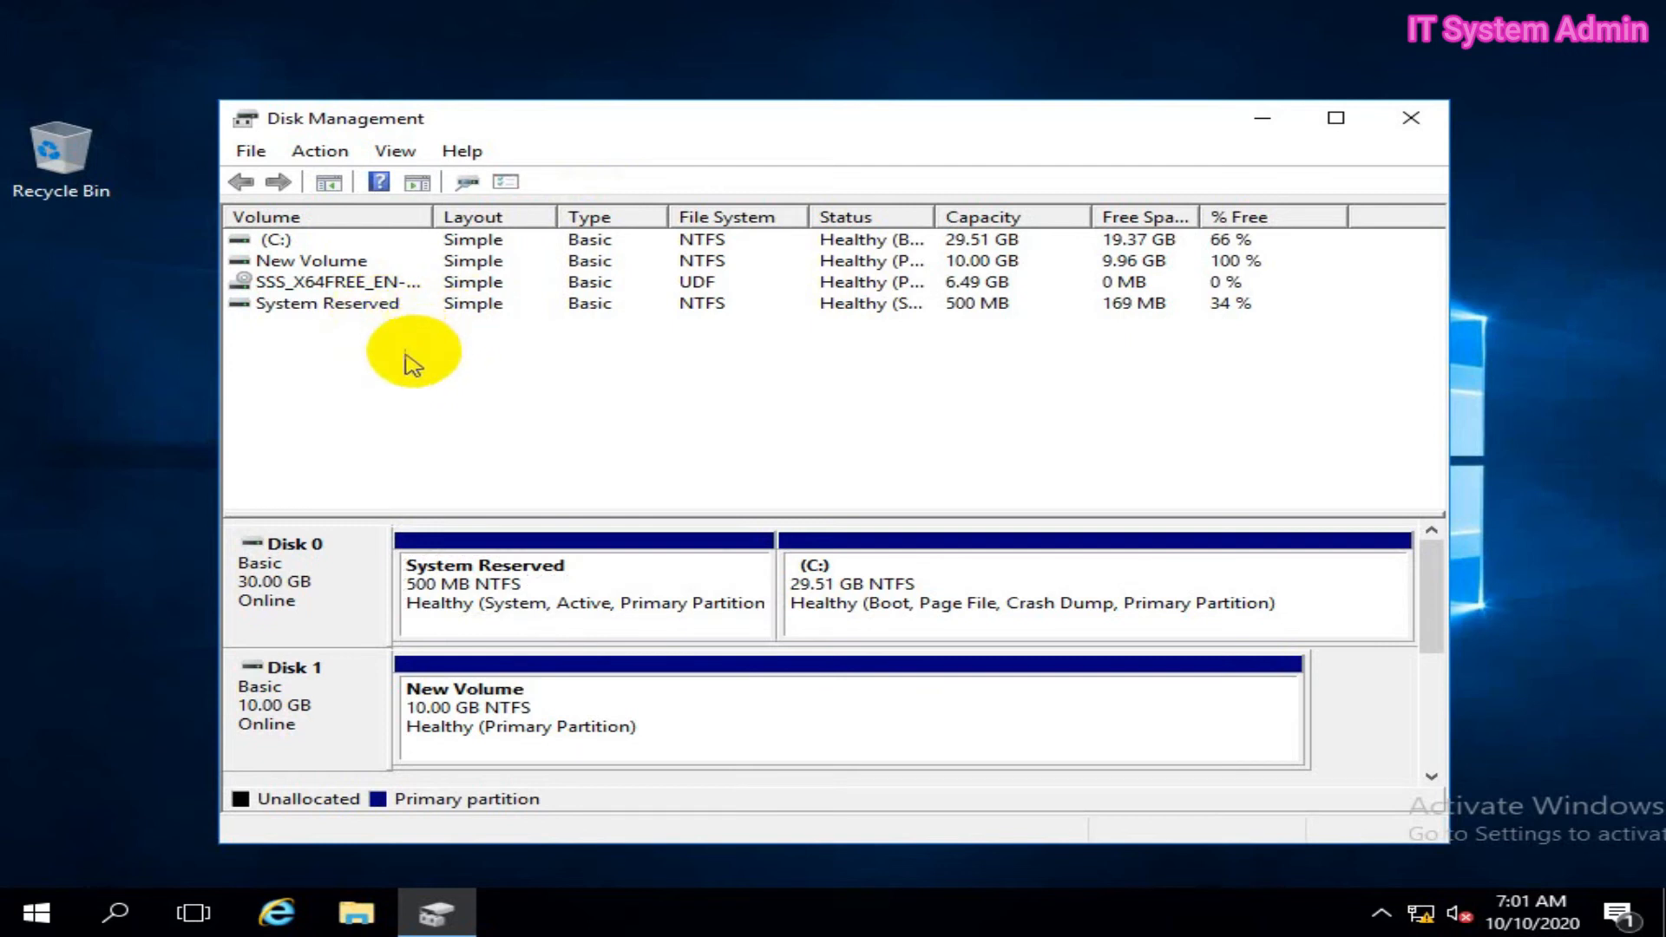
left_click(1409, 121)
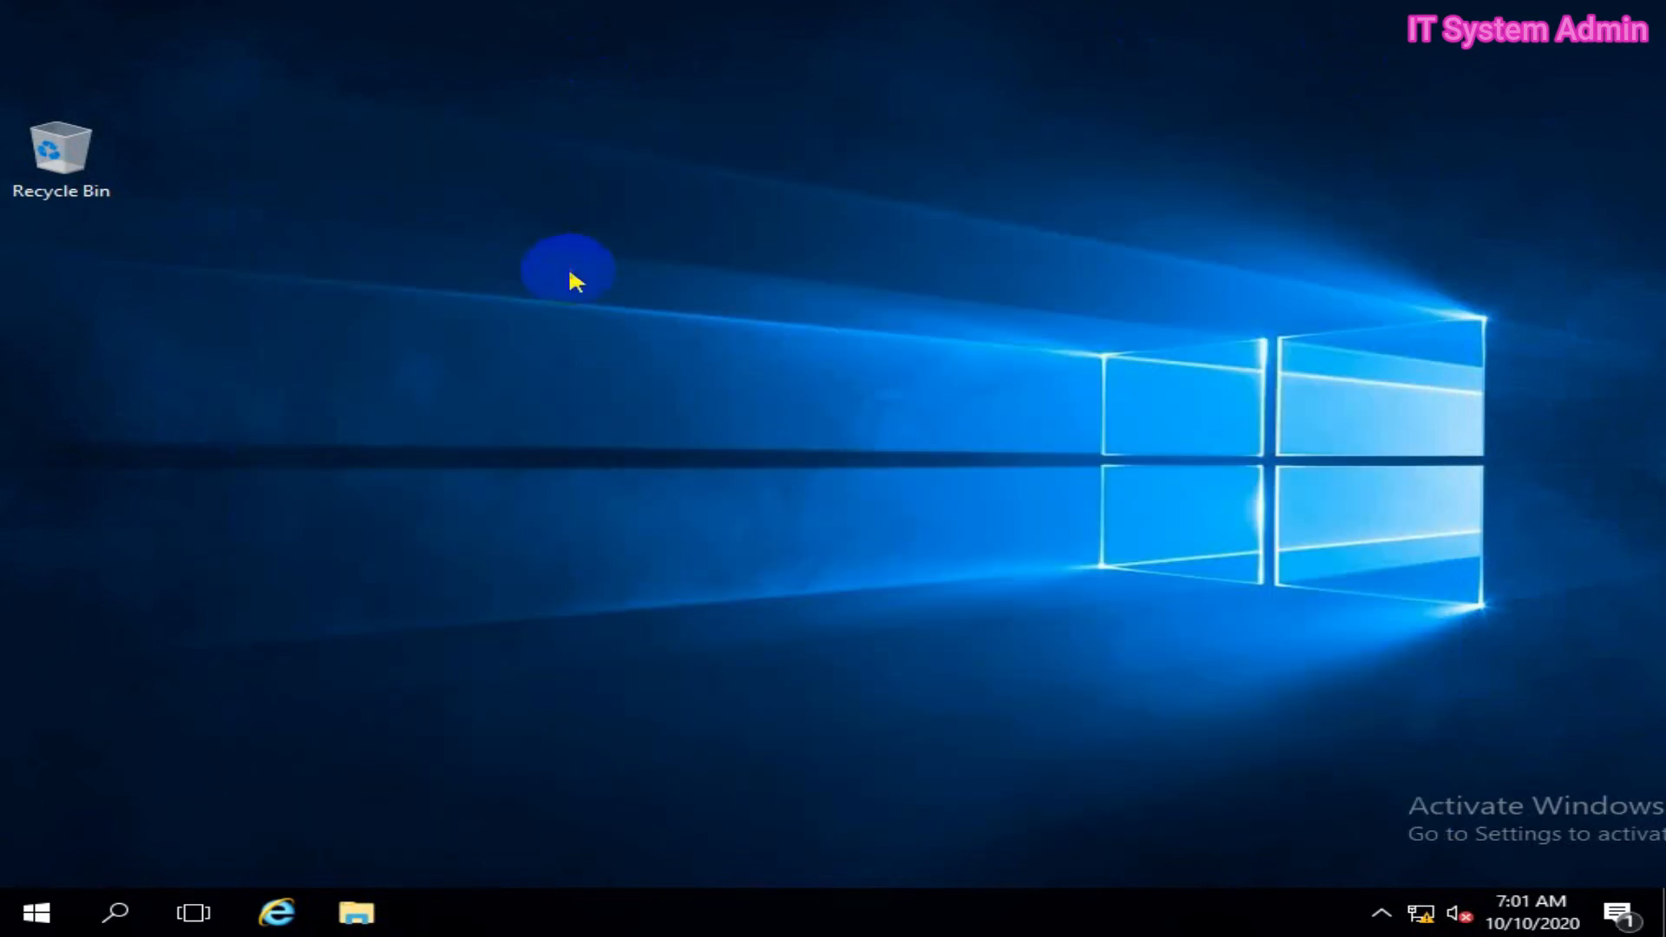
Check in File Explorer which drives This PC lists, and close the window
left_click(358, 914)
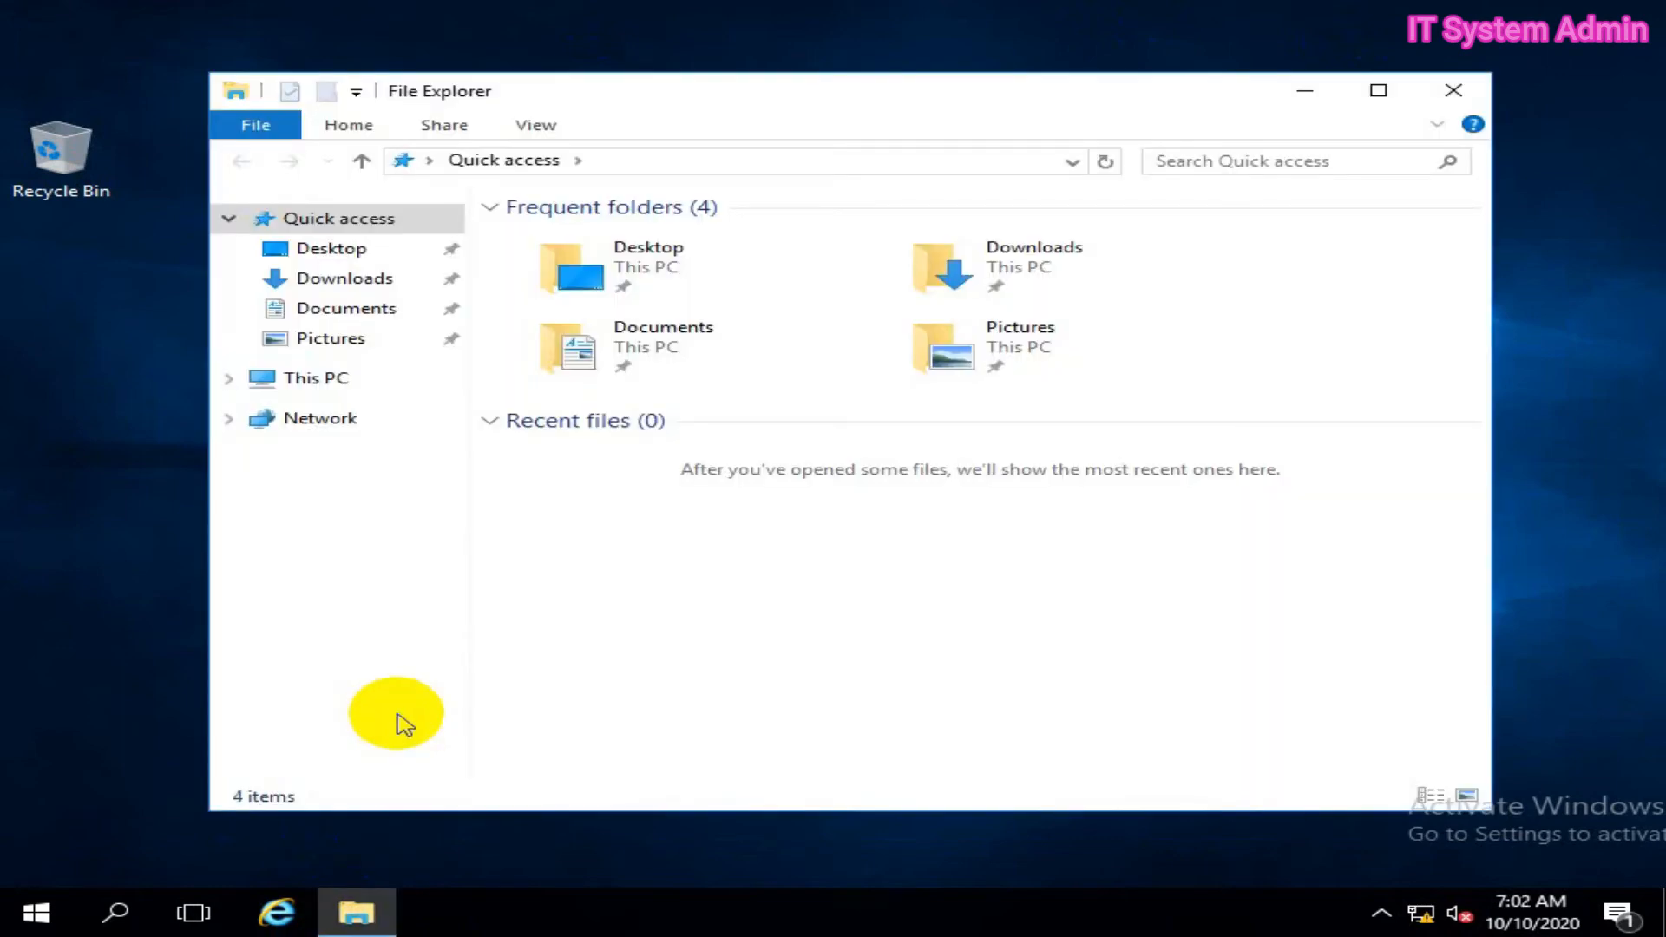
left_click(310, 383)
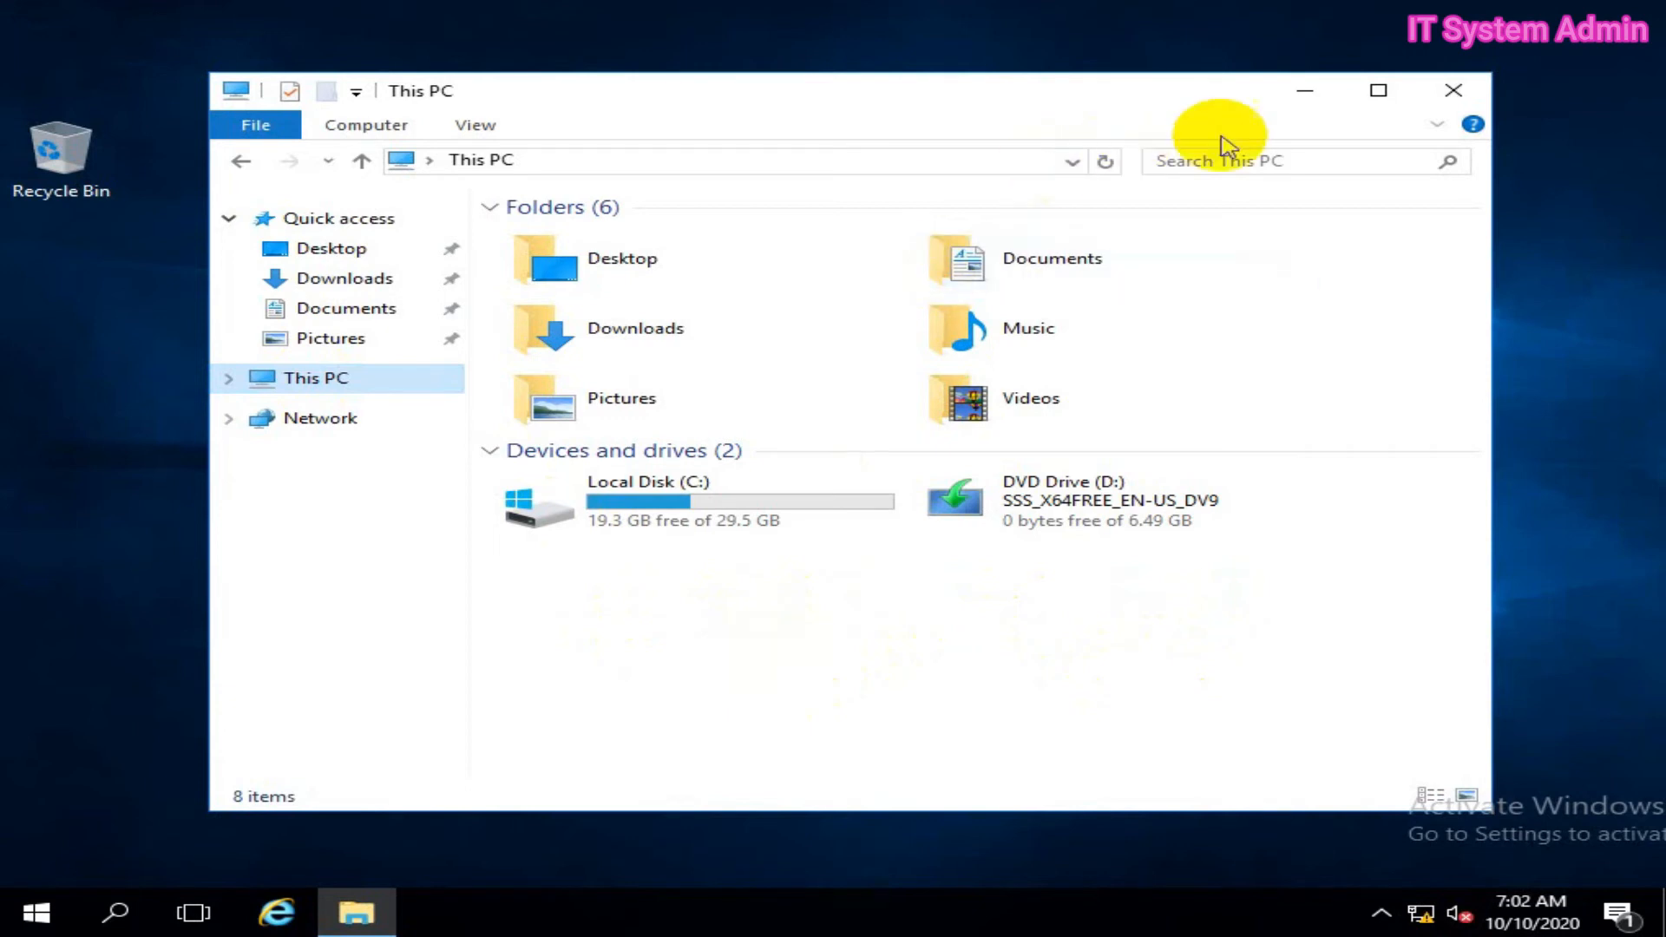
left_click(1441, 92)
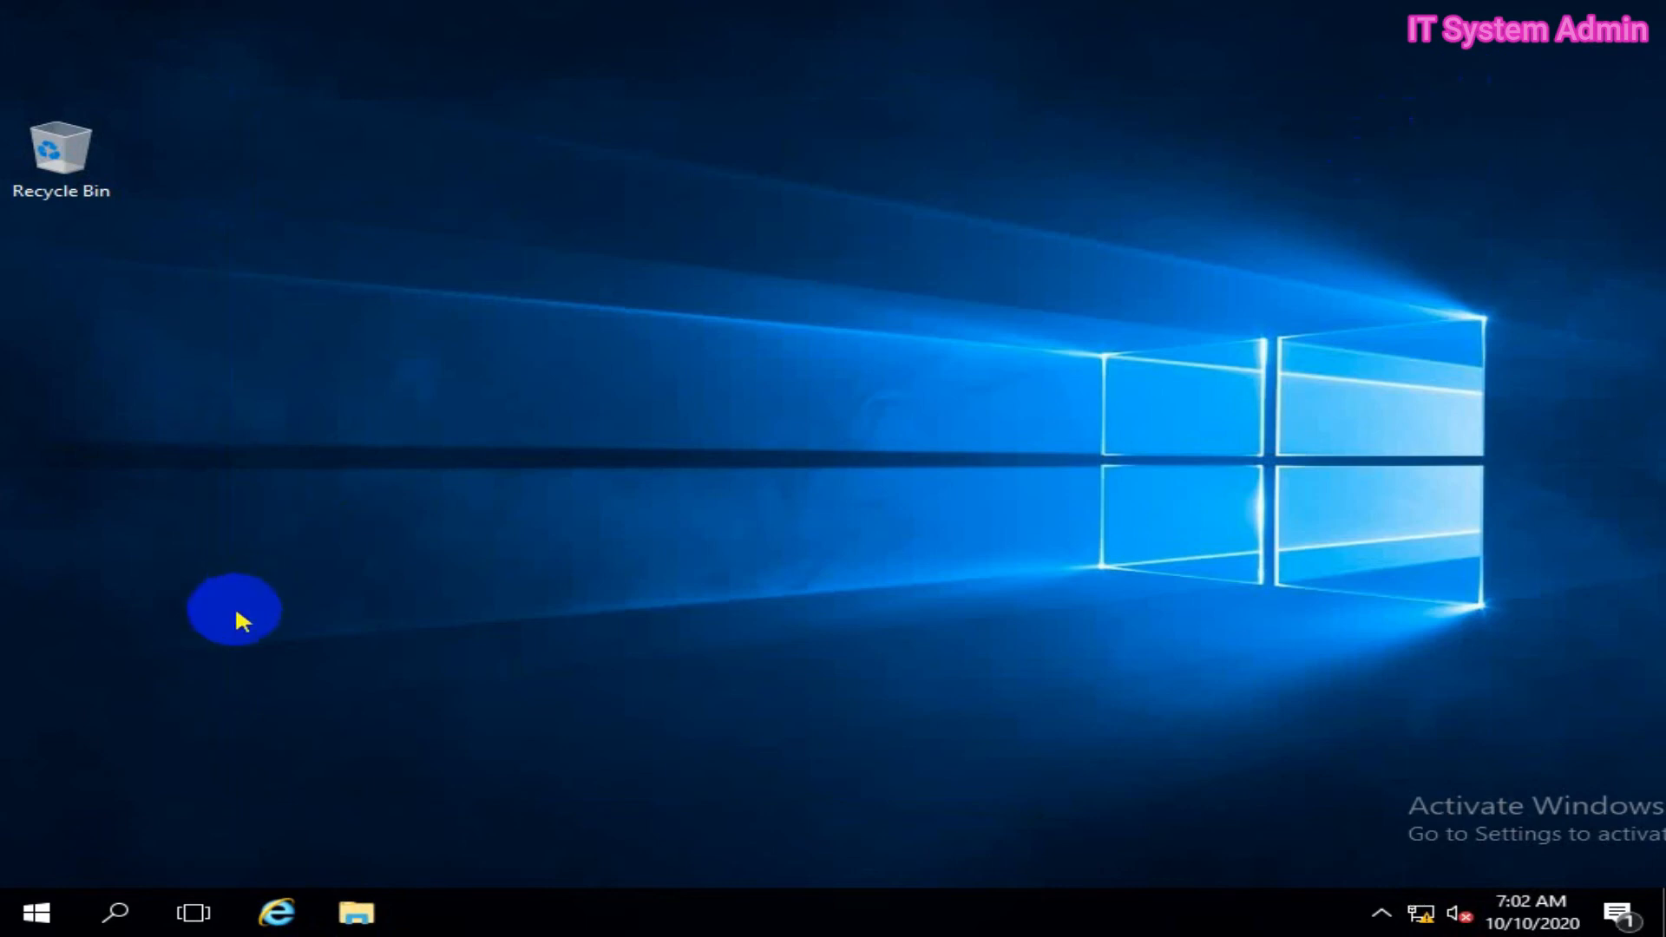
Open Disk Management and assign drive letter O to New Volume on Disk 1
right_click(48, 918)
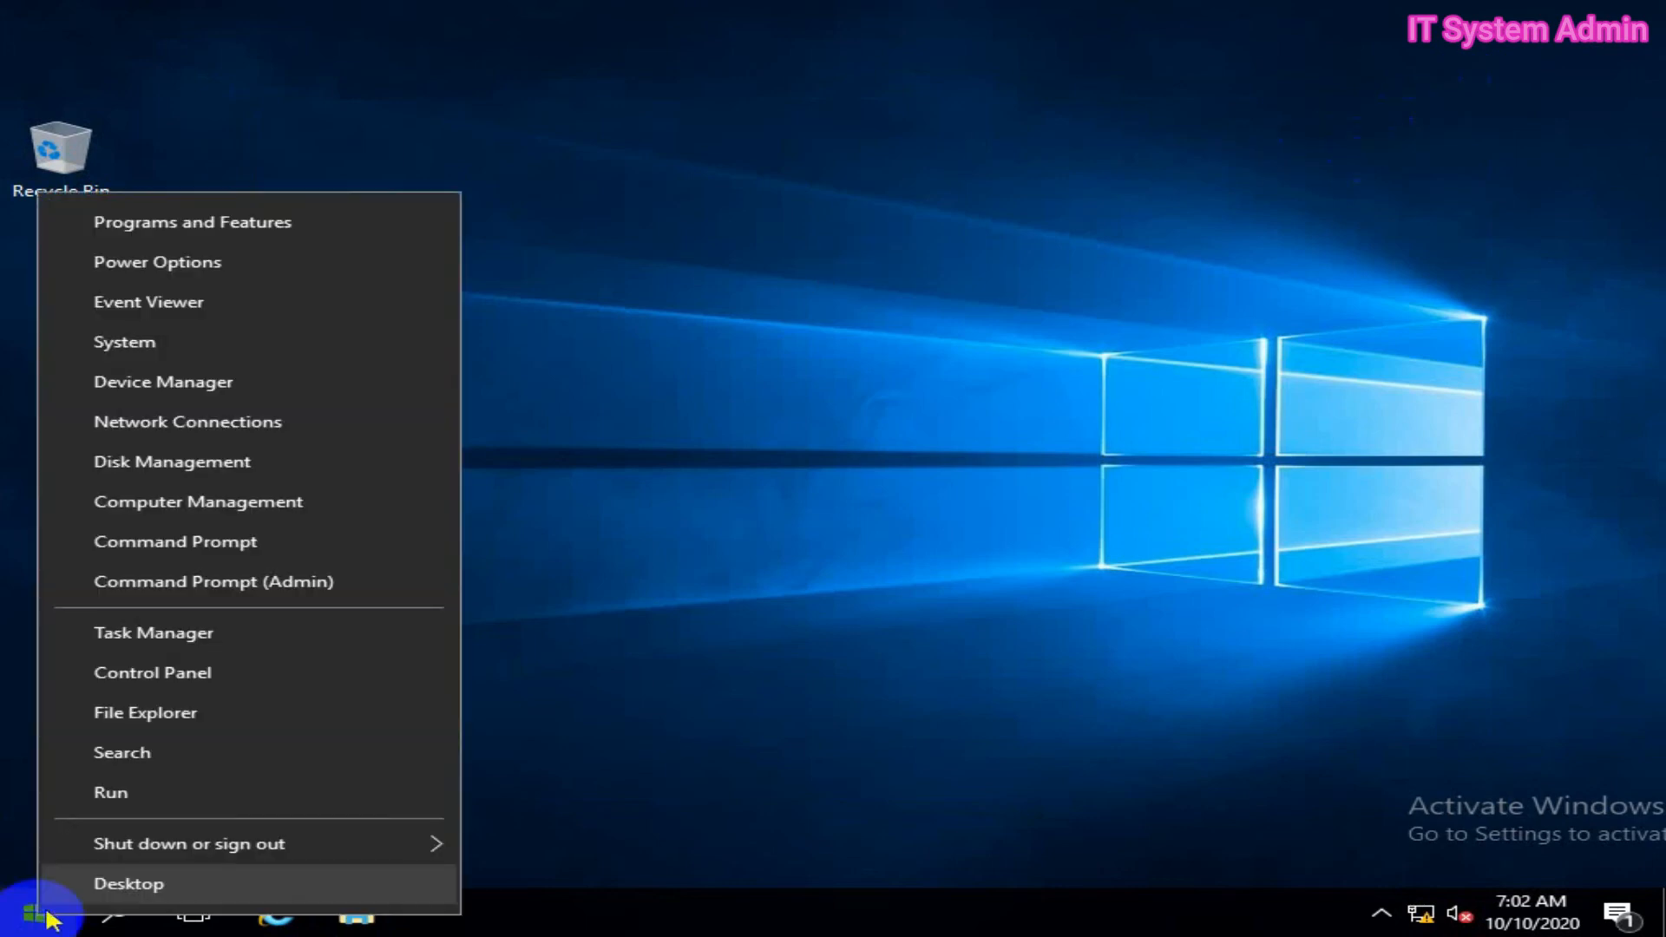
left_click(224, 475)
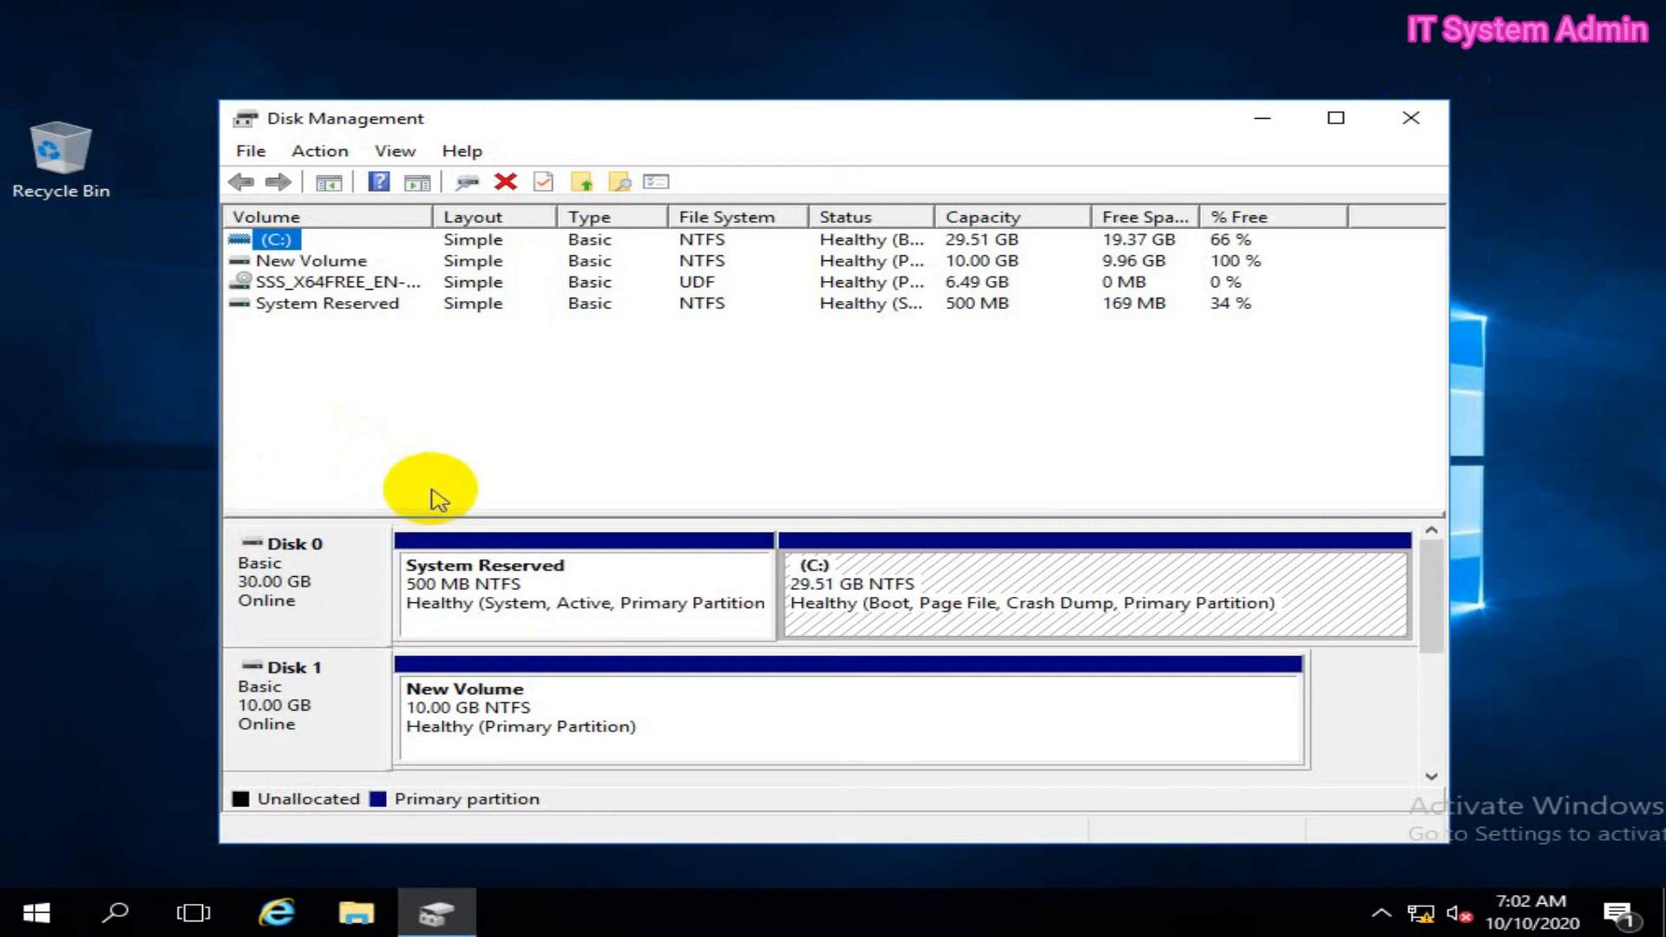
left_click(519, 587)
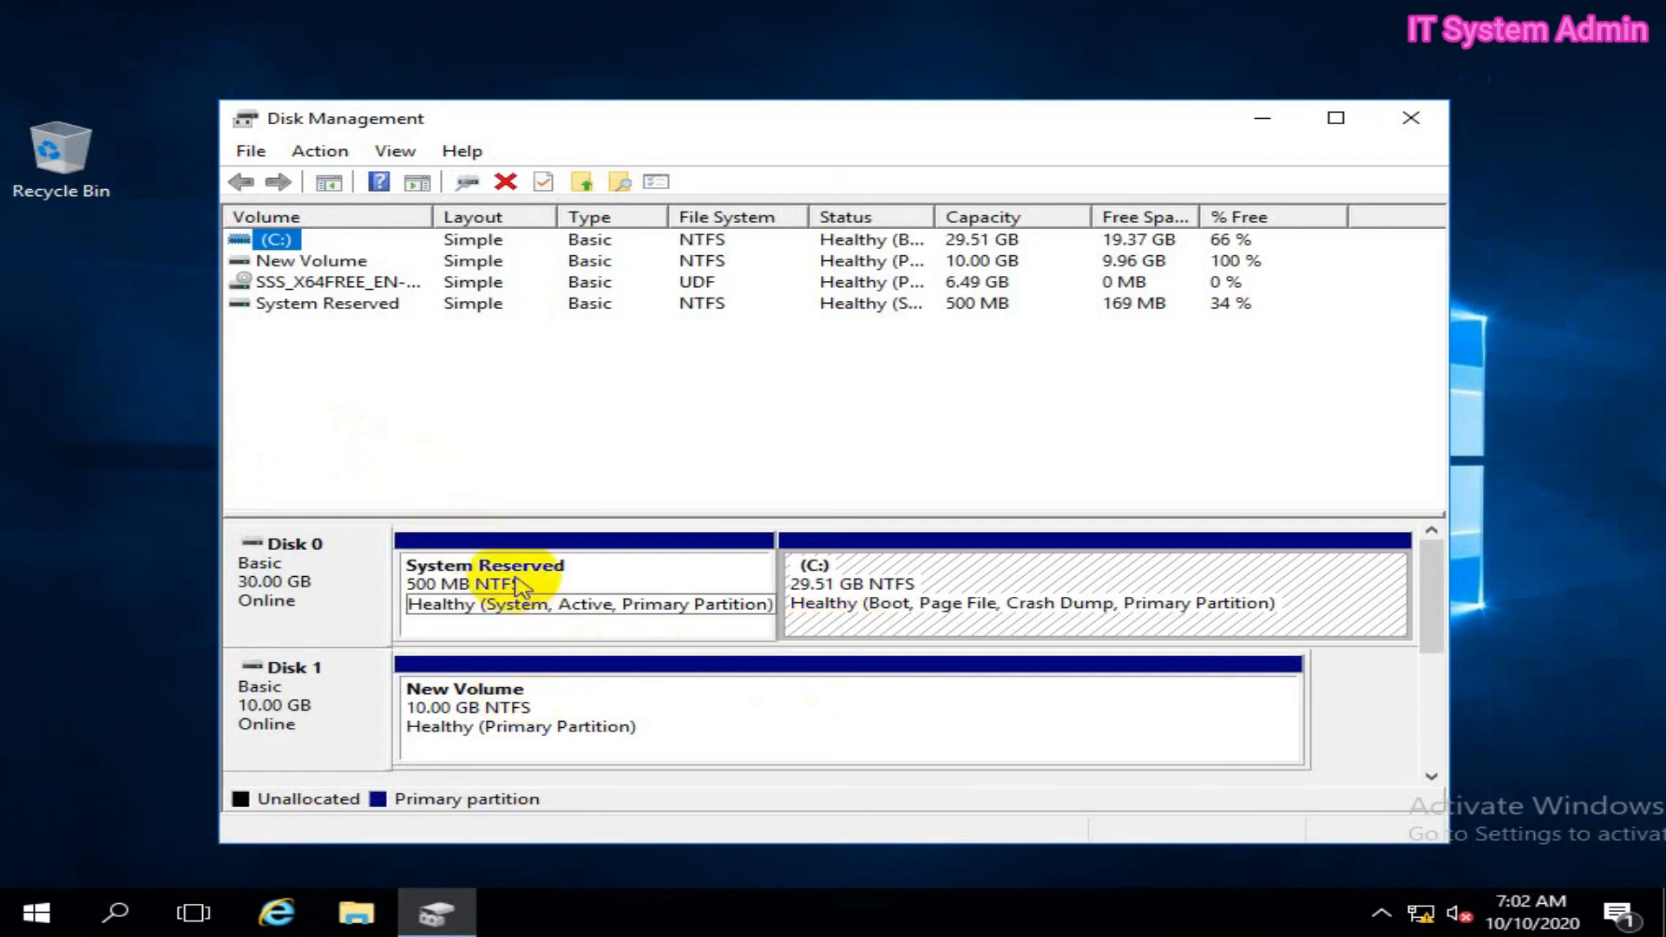
left_click(504, 701)
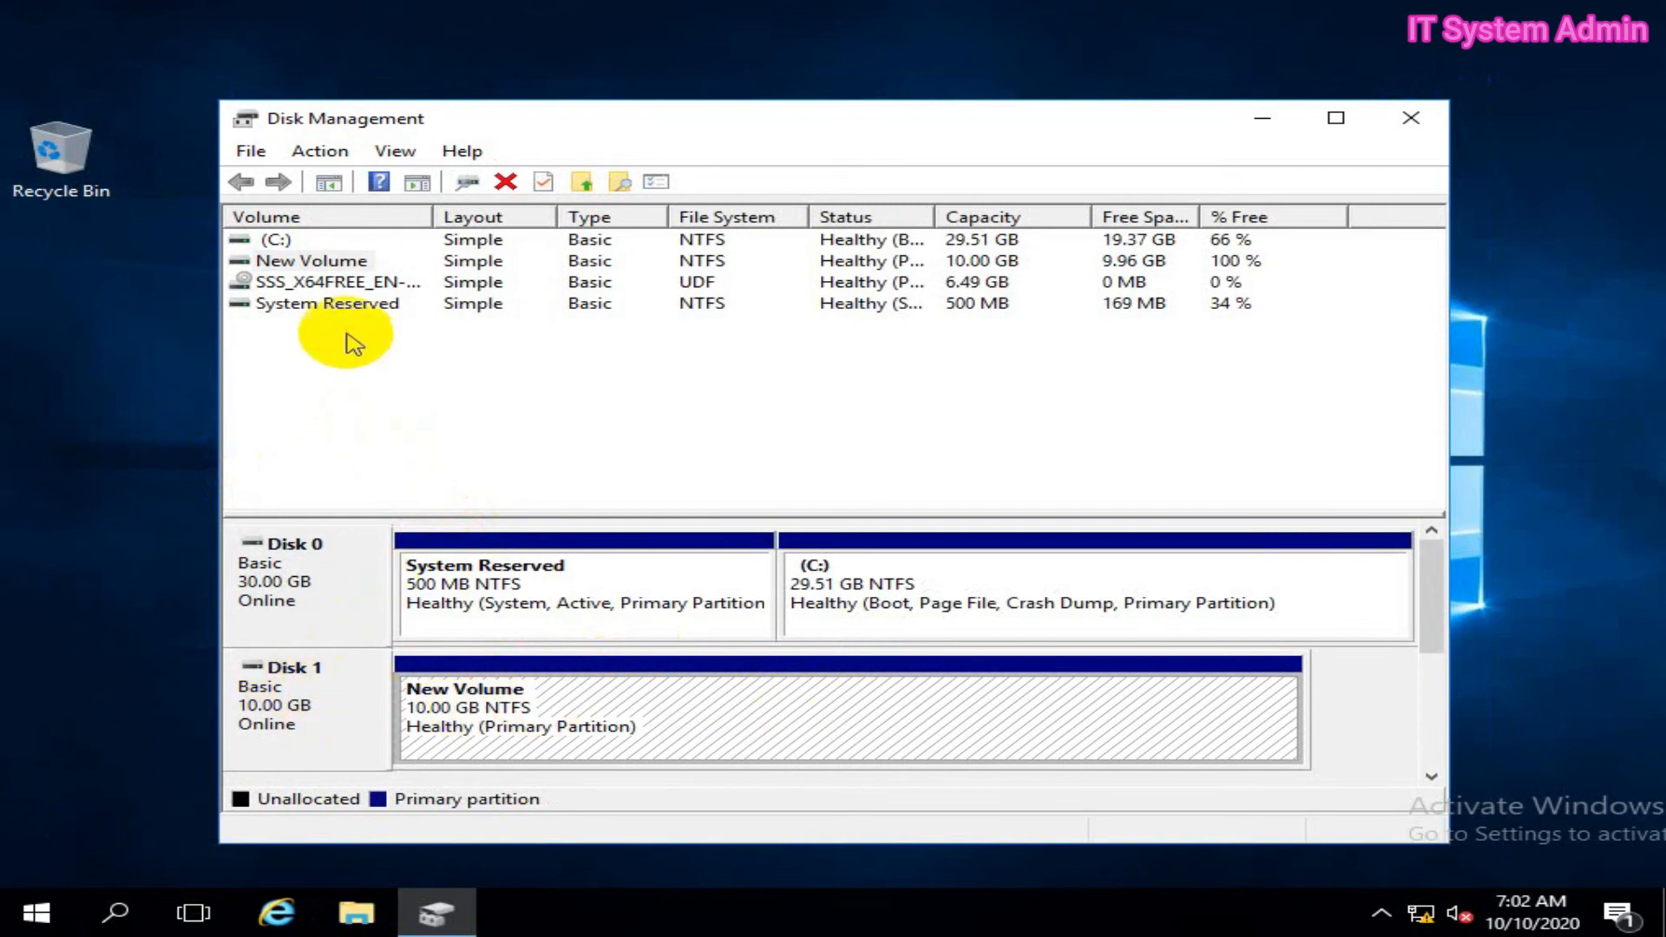
left_click(302, 266)
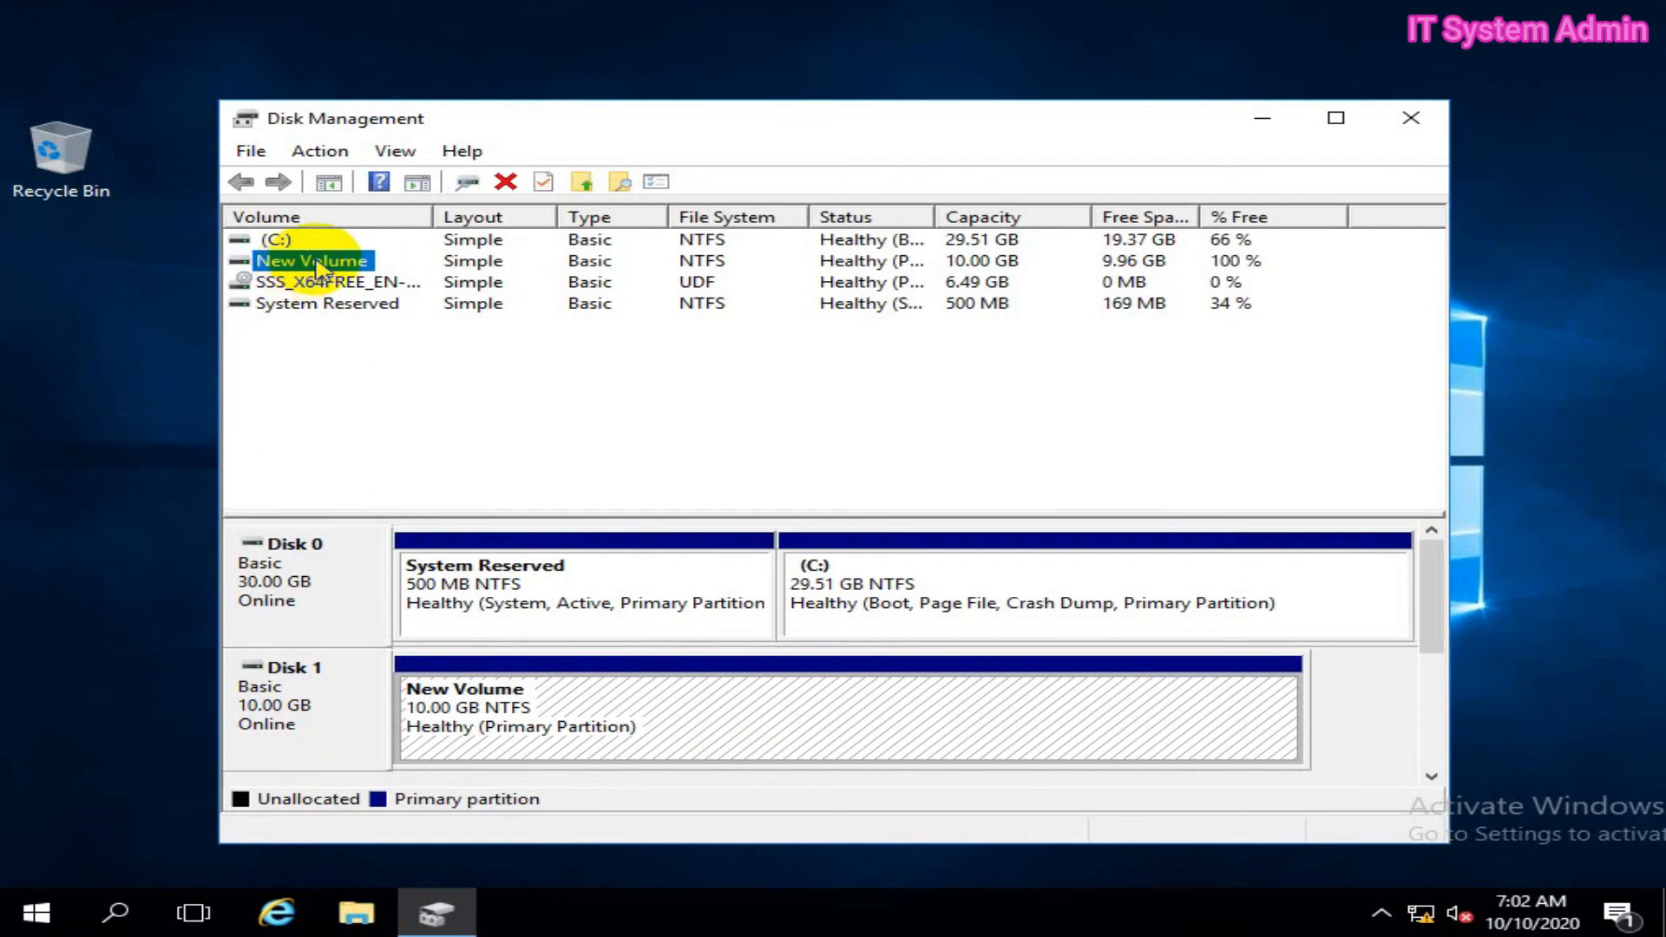
right_click(318, 266)
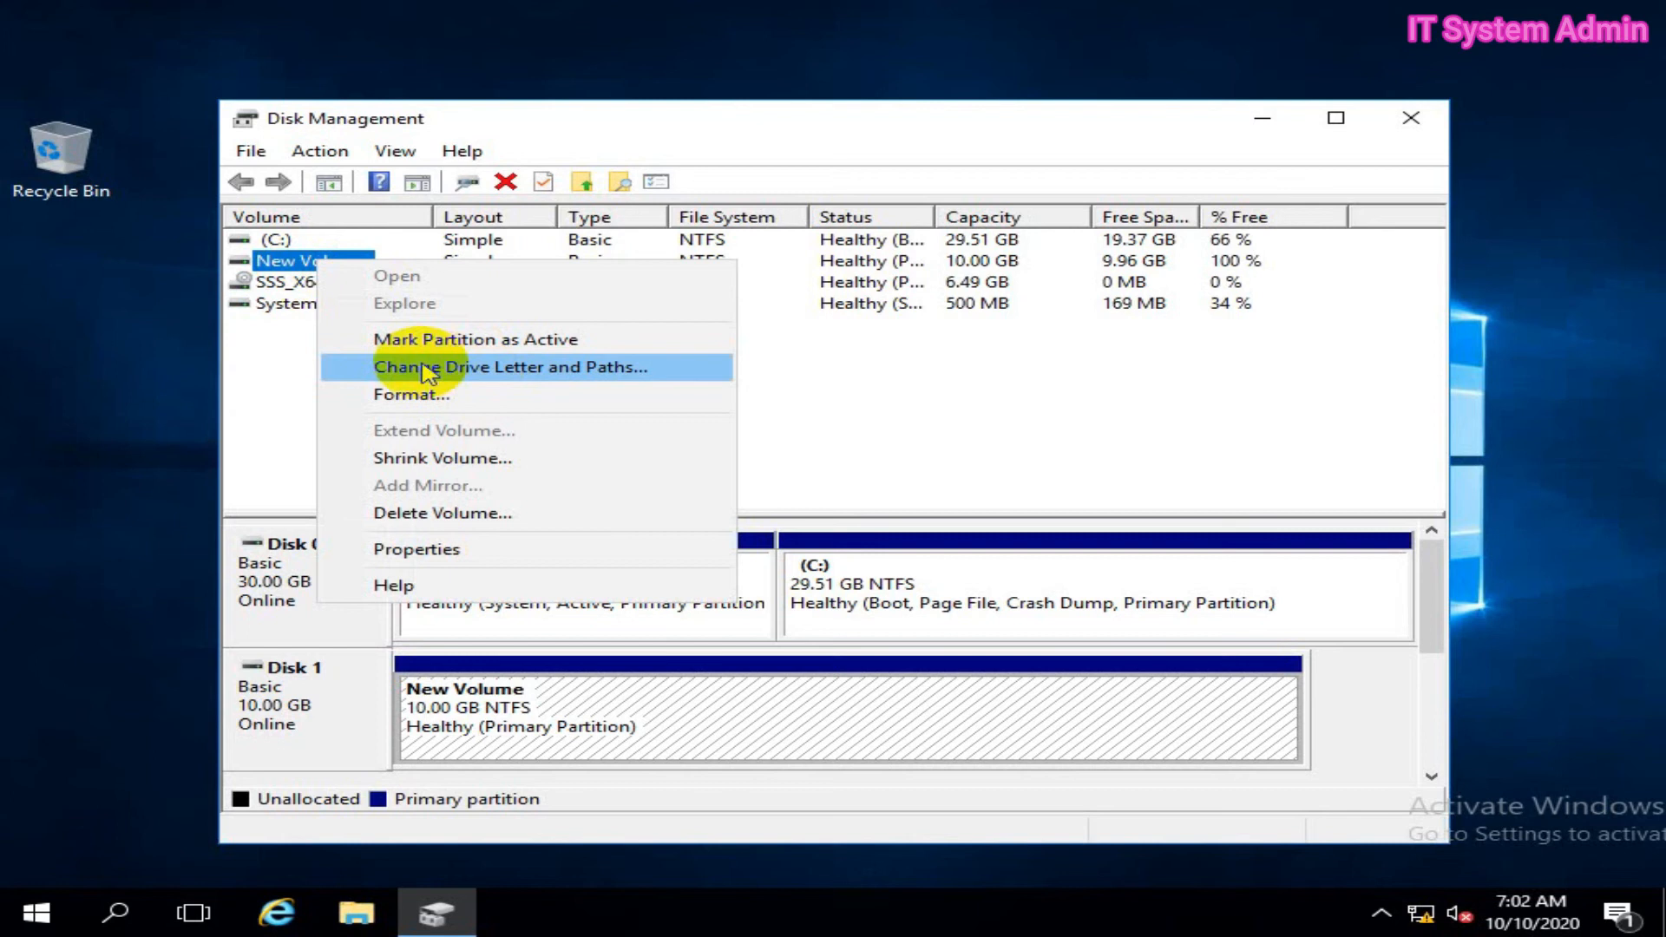
left_click(613, 374)
left_click(599, 555)
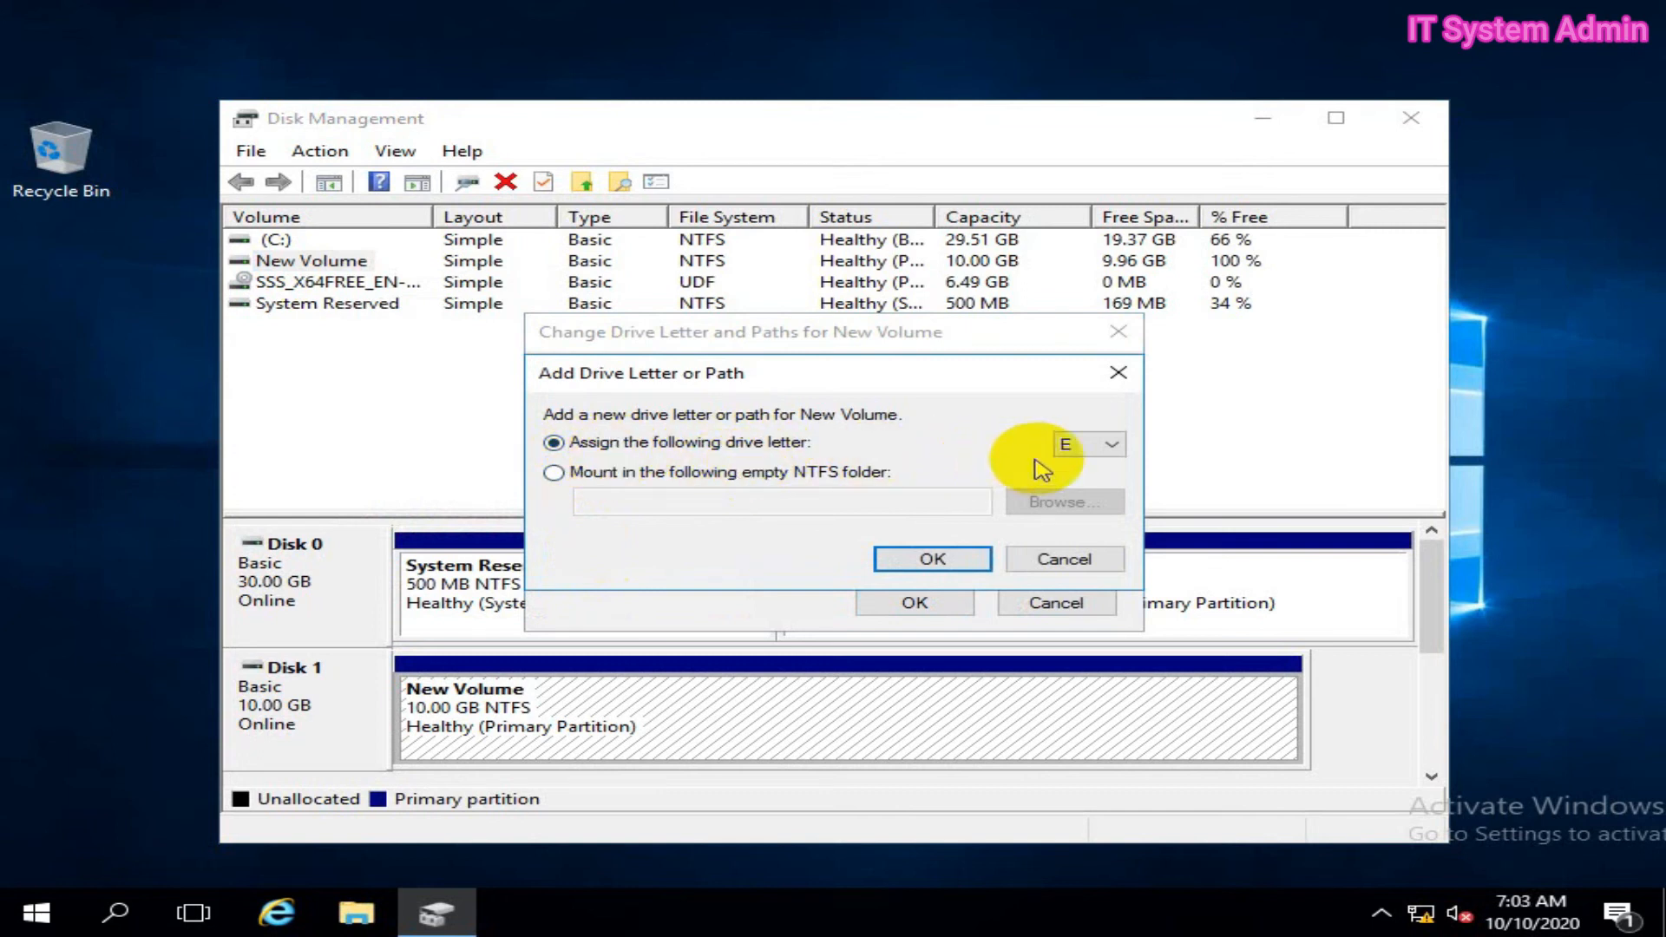
left_click(1095, 451)
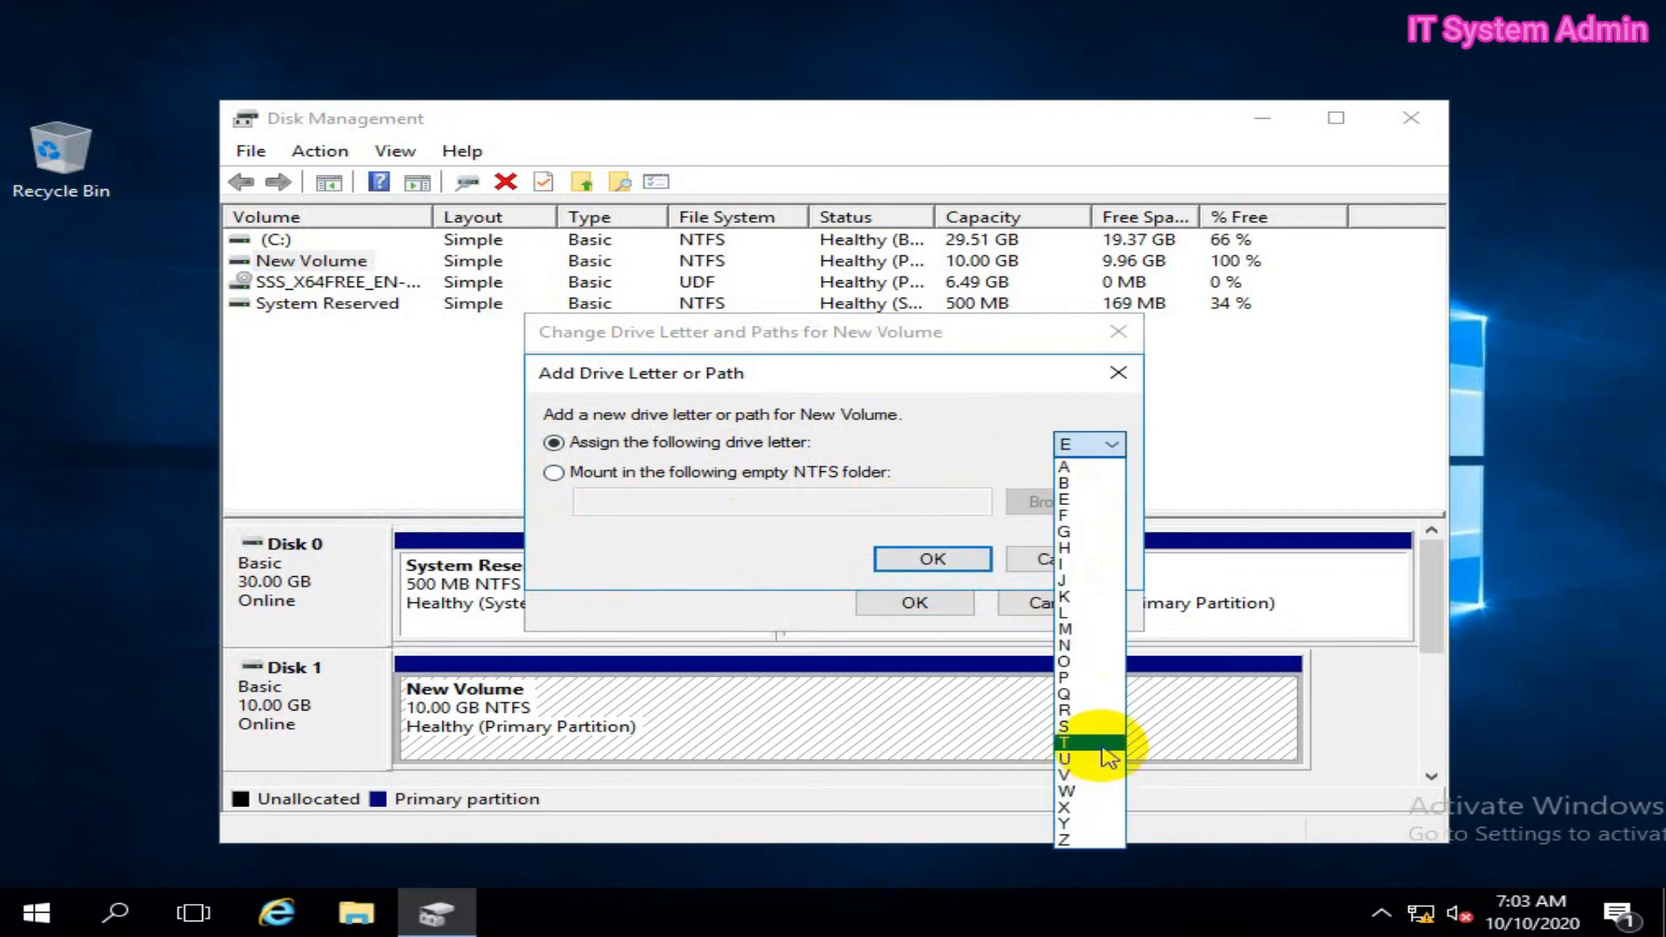
left_click(1091, 664)
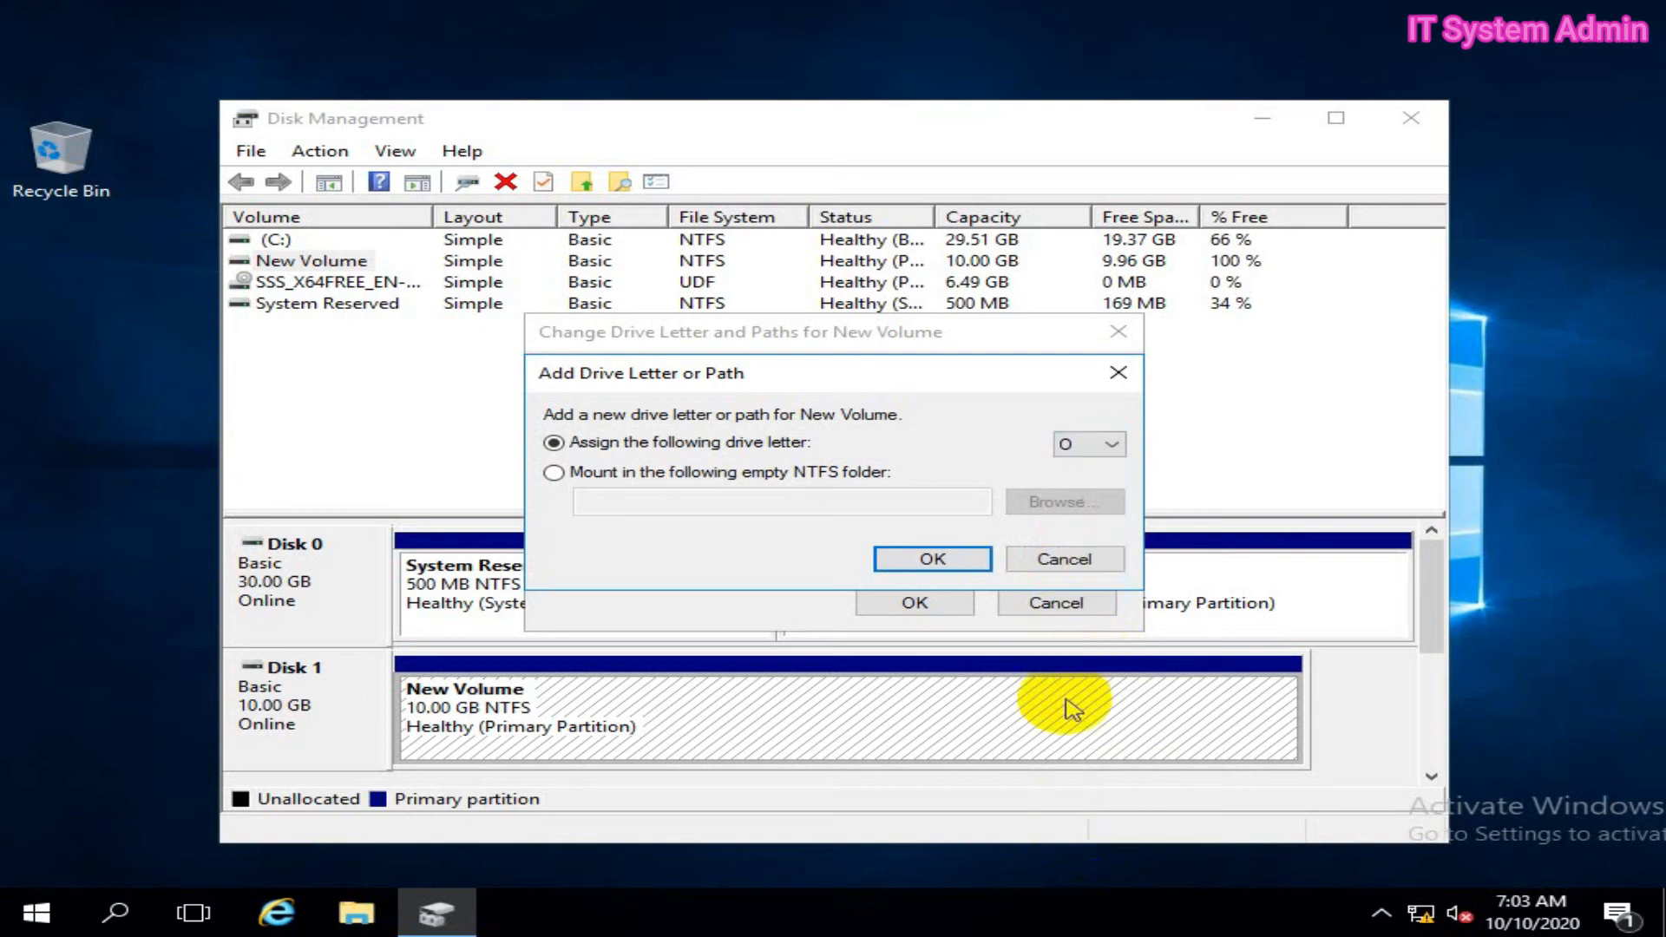
left_click(924, 562)
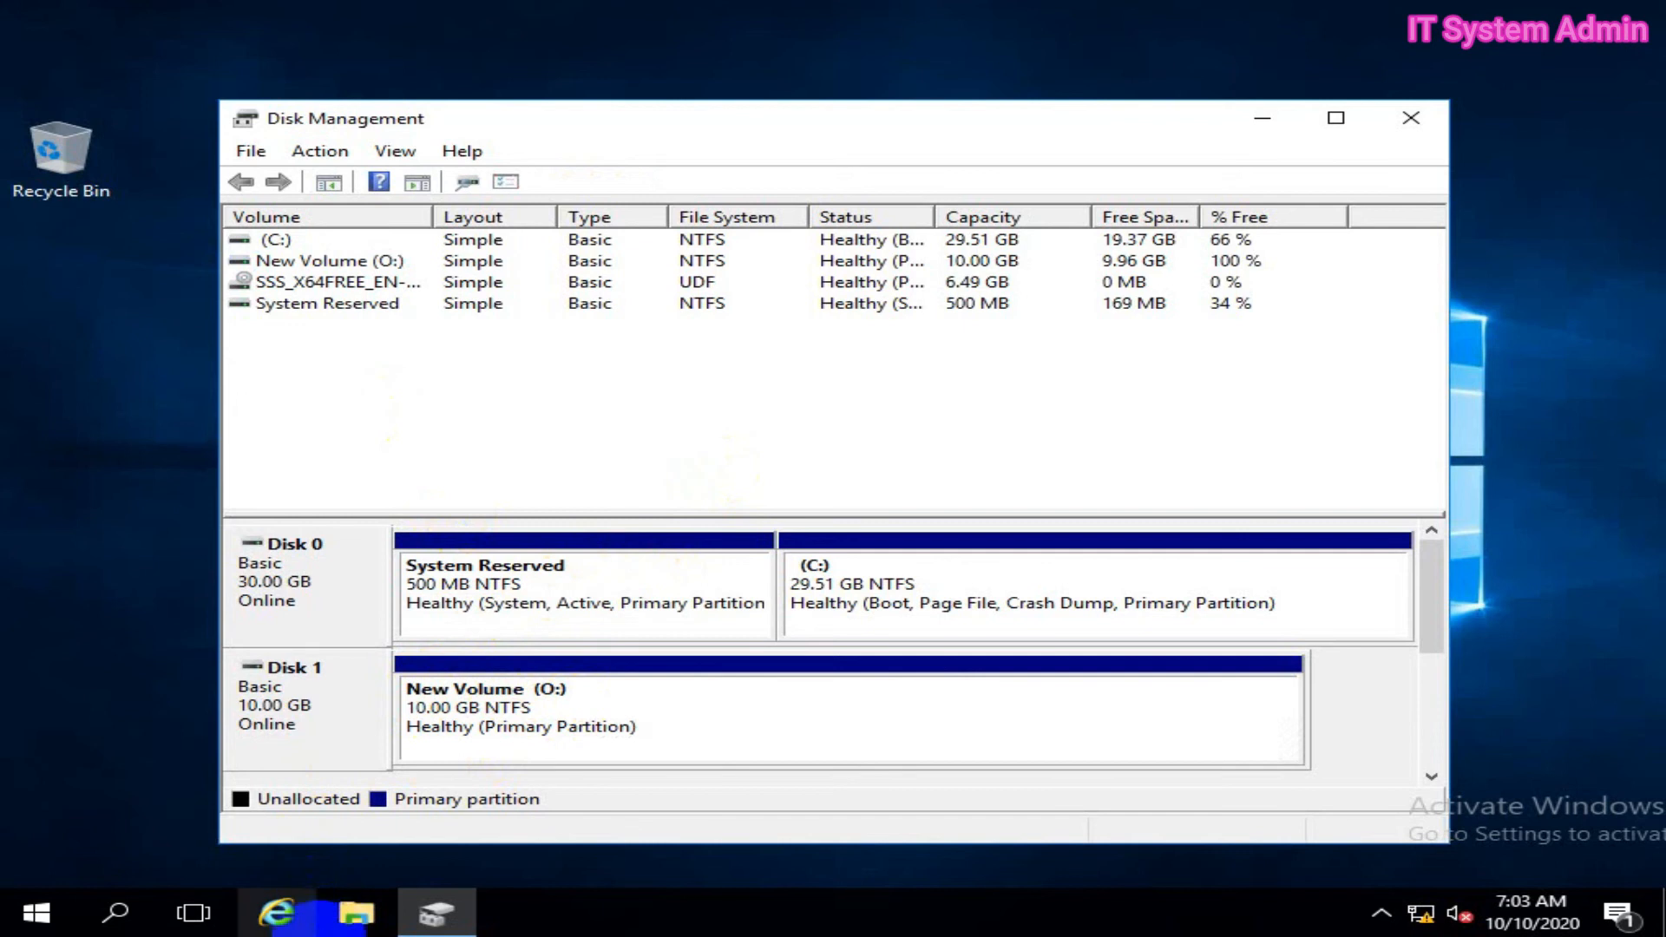
Check in File Explorer whether This PC lists New Volume (O:), and close the window
left_click(346, 926)
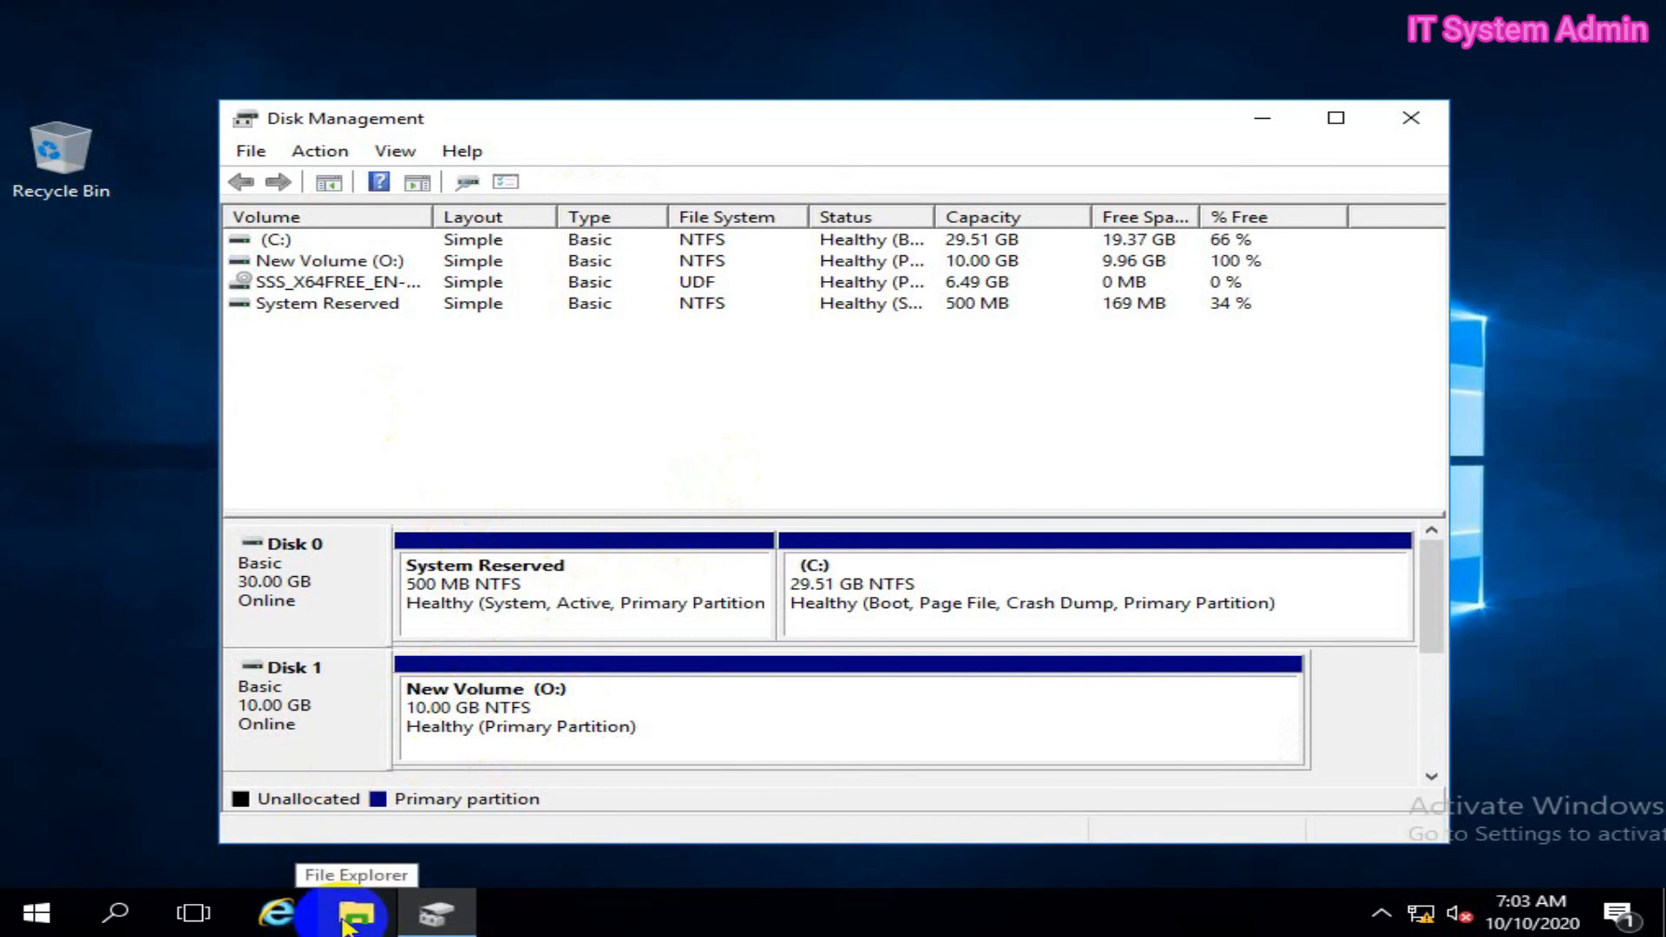
left_click(345, 927)
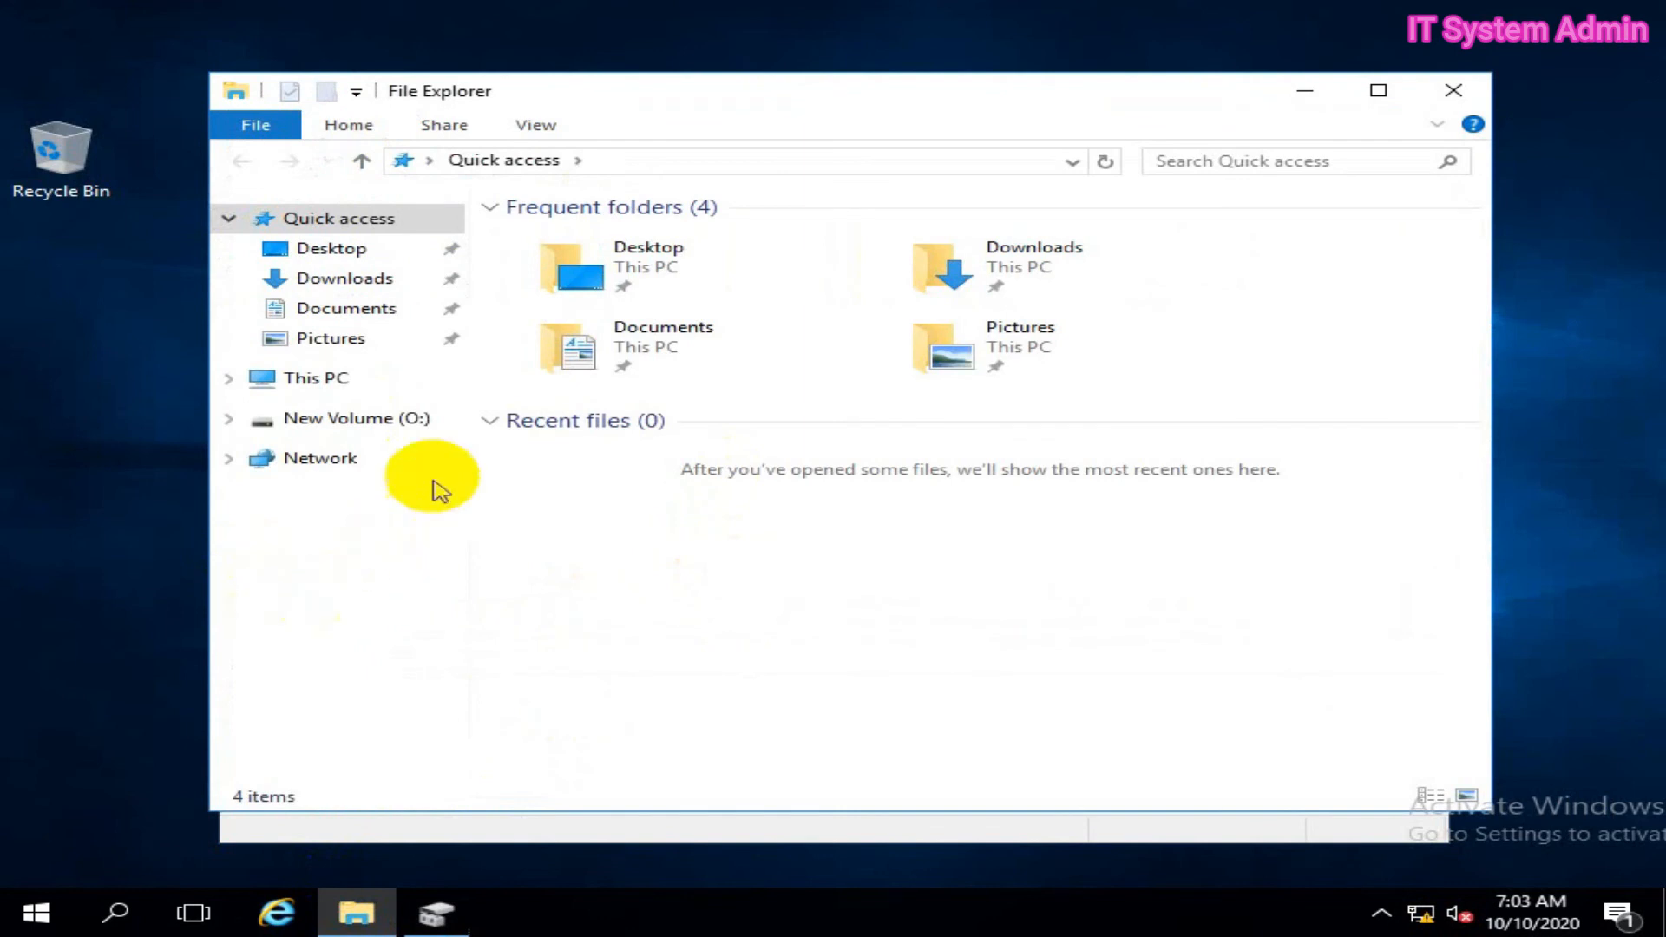
left_click(301, 379)
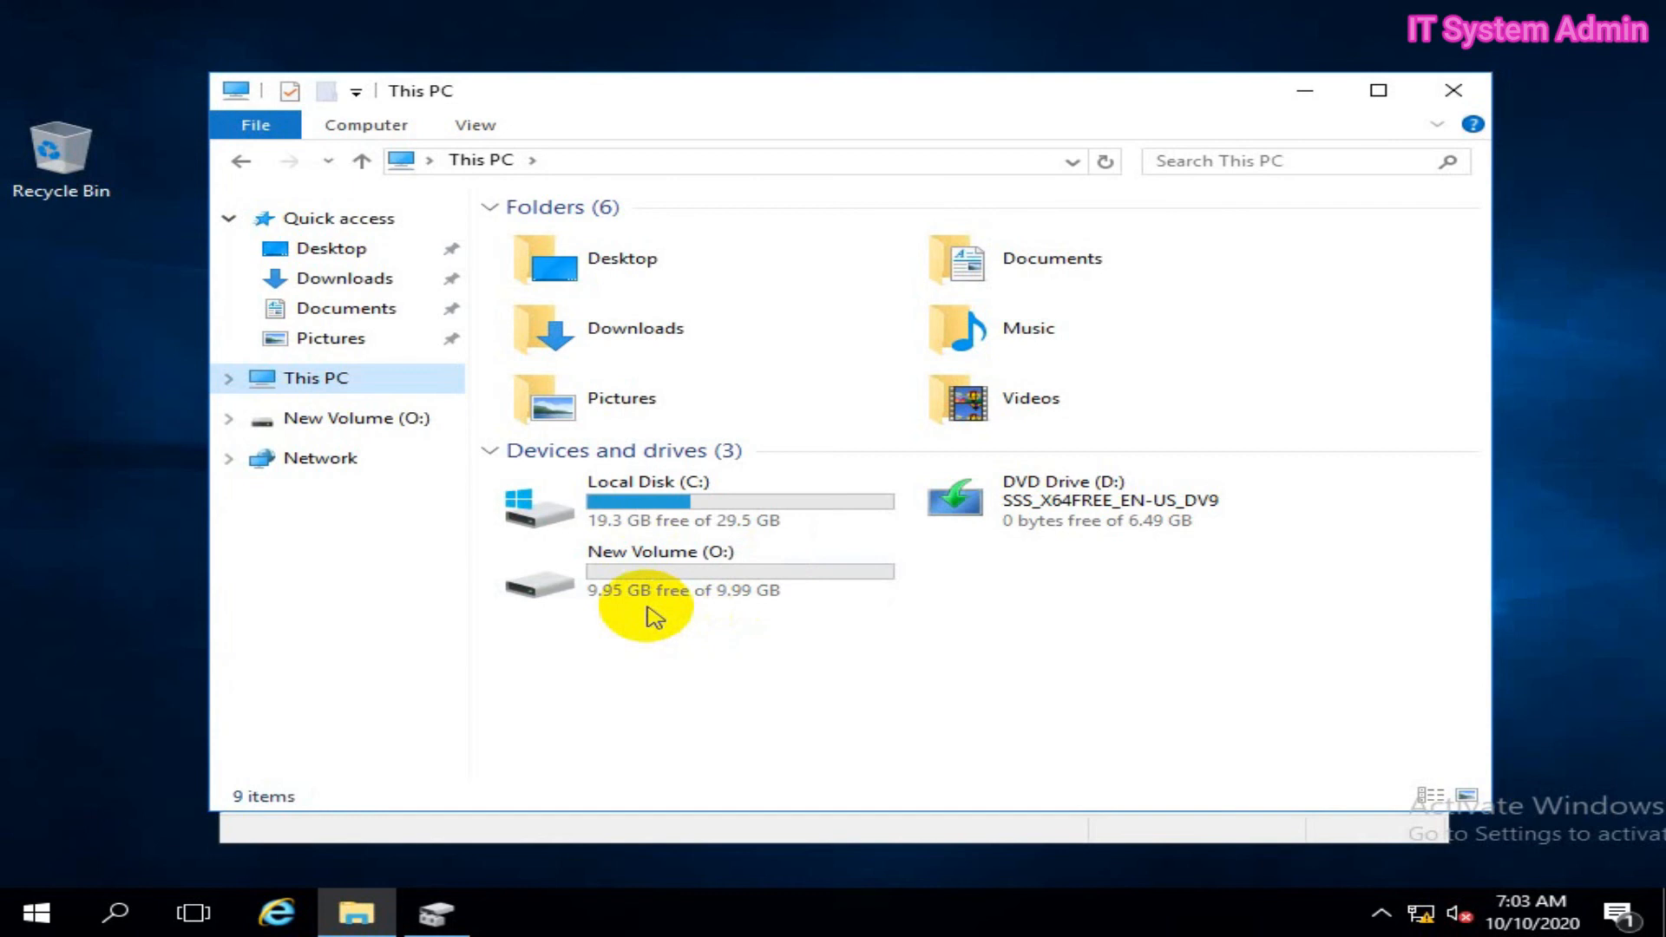
left_click(751, 649)
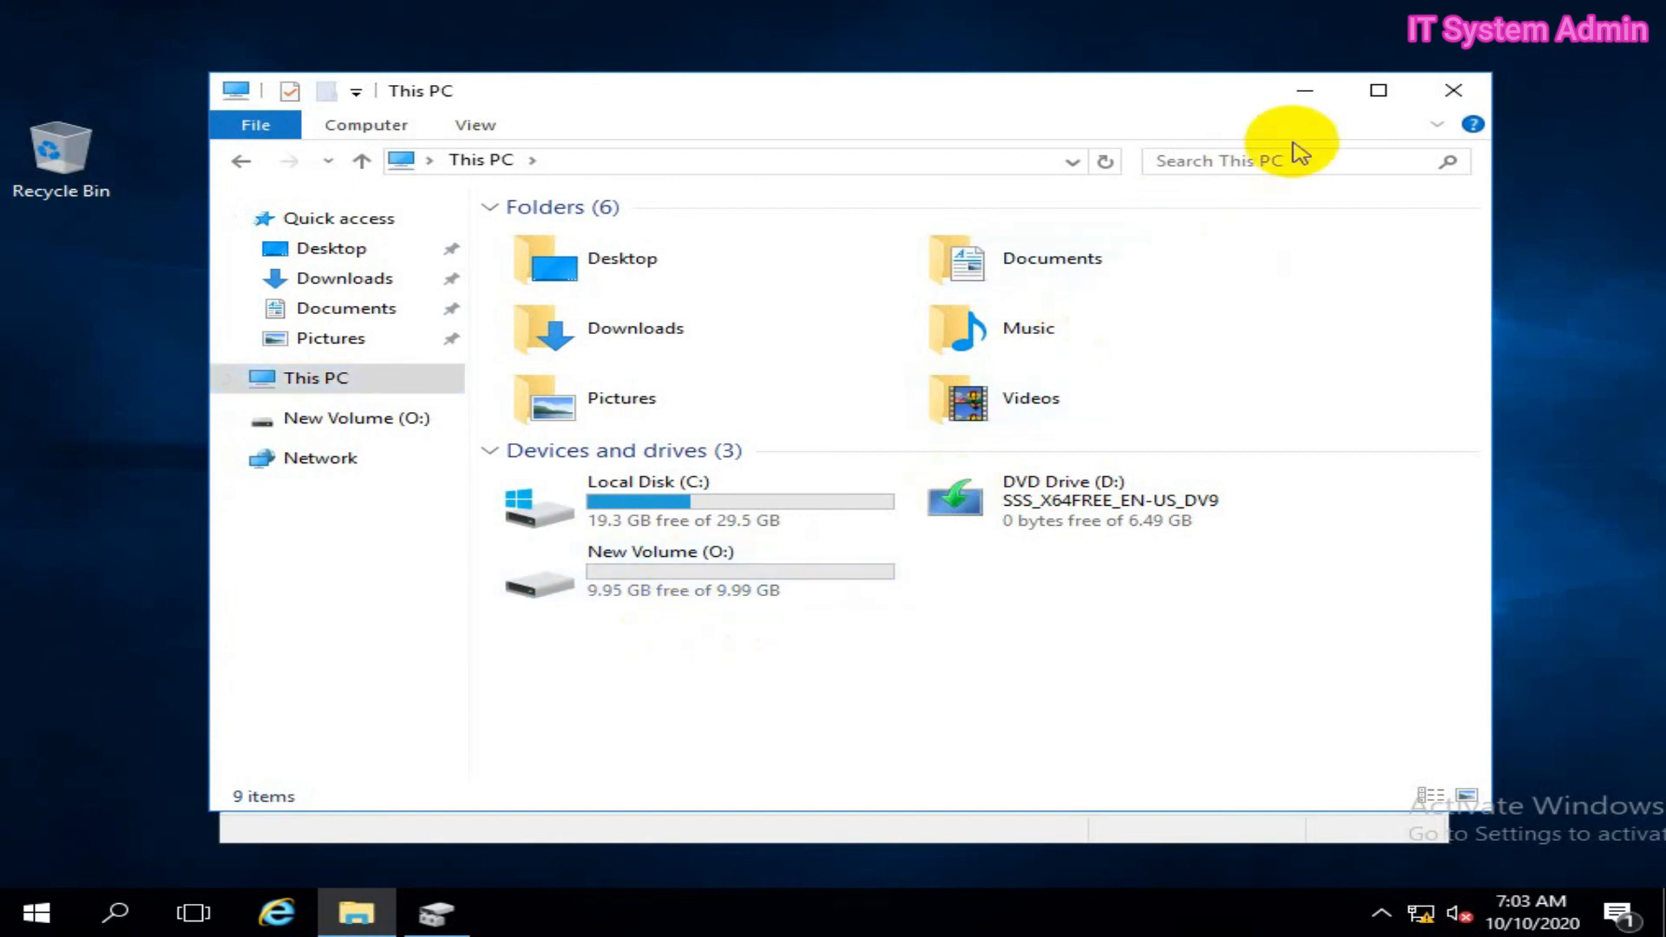
left_click(1448, 90)
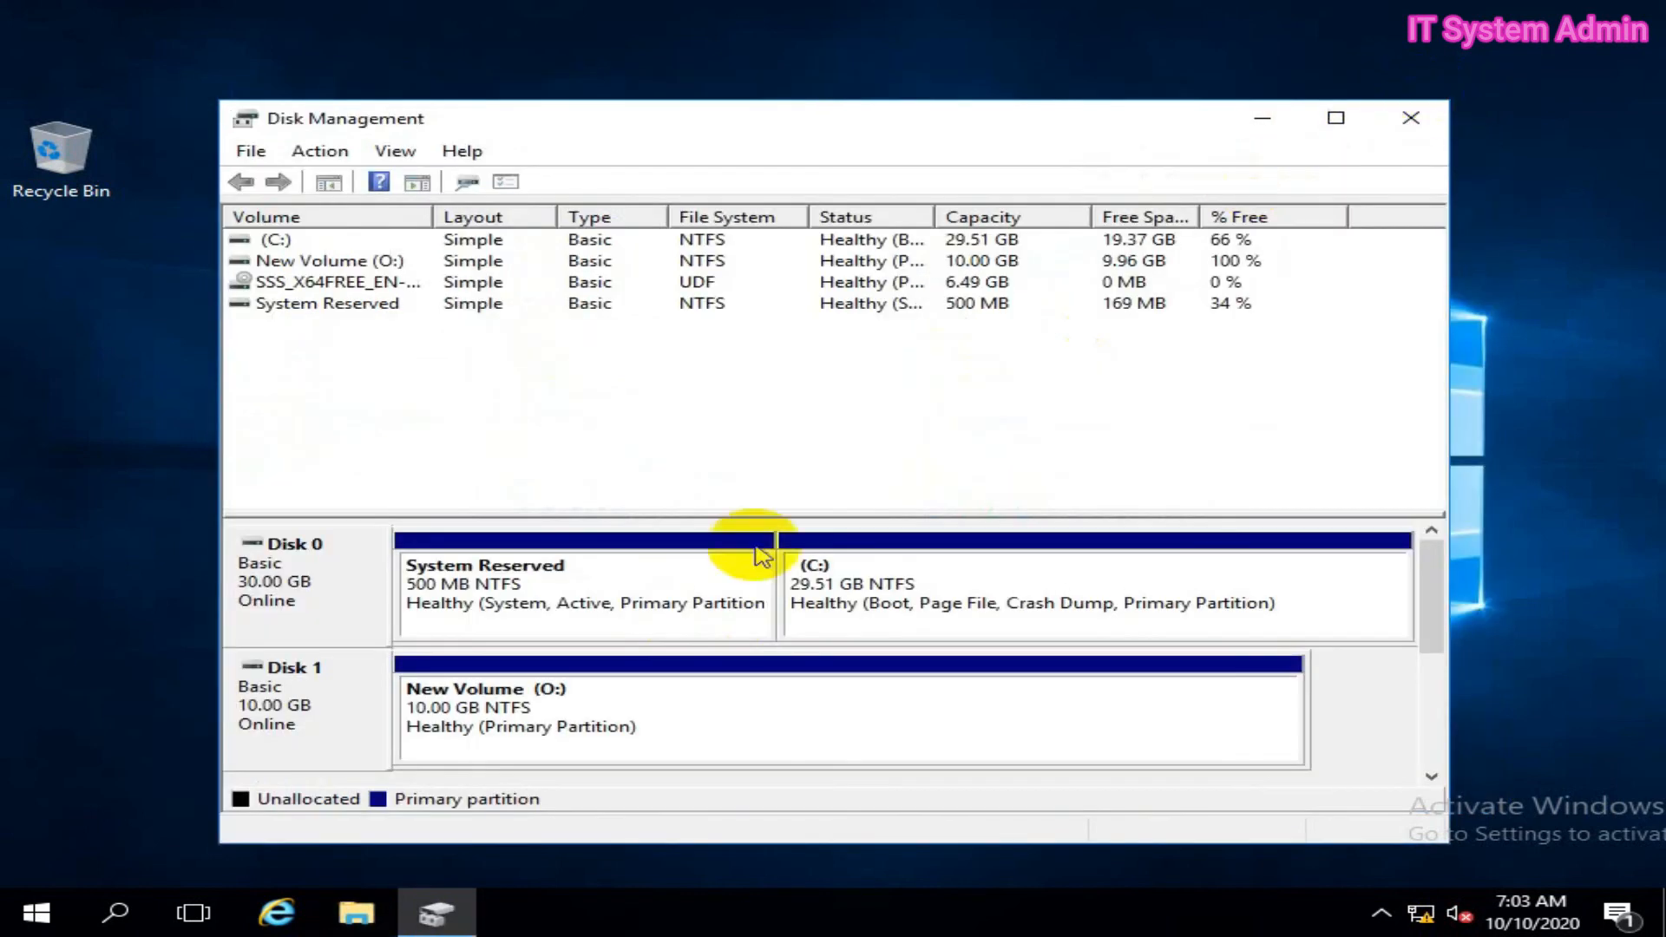
Assign drive letter E to the System Reserved volume on Disk 0 in Disk Management
left_click(738, 593)
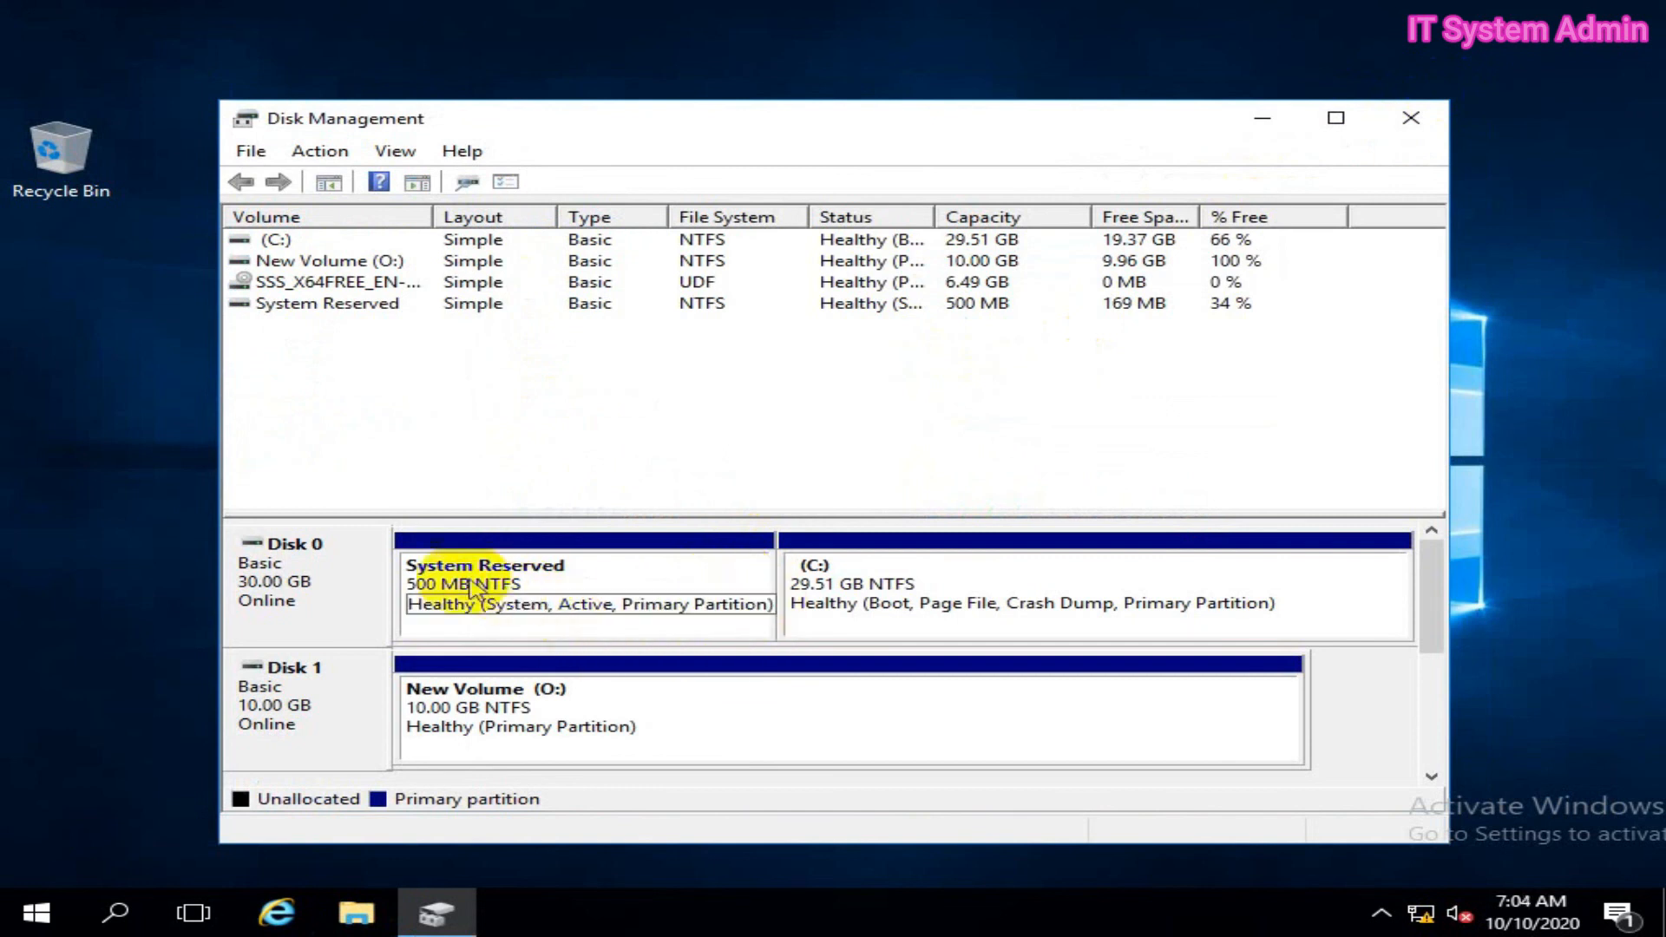
left_click(315, 313)
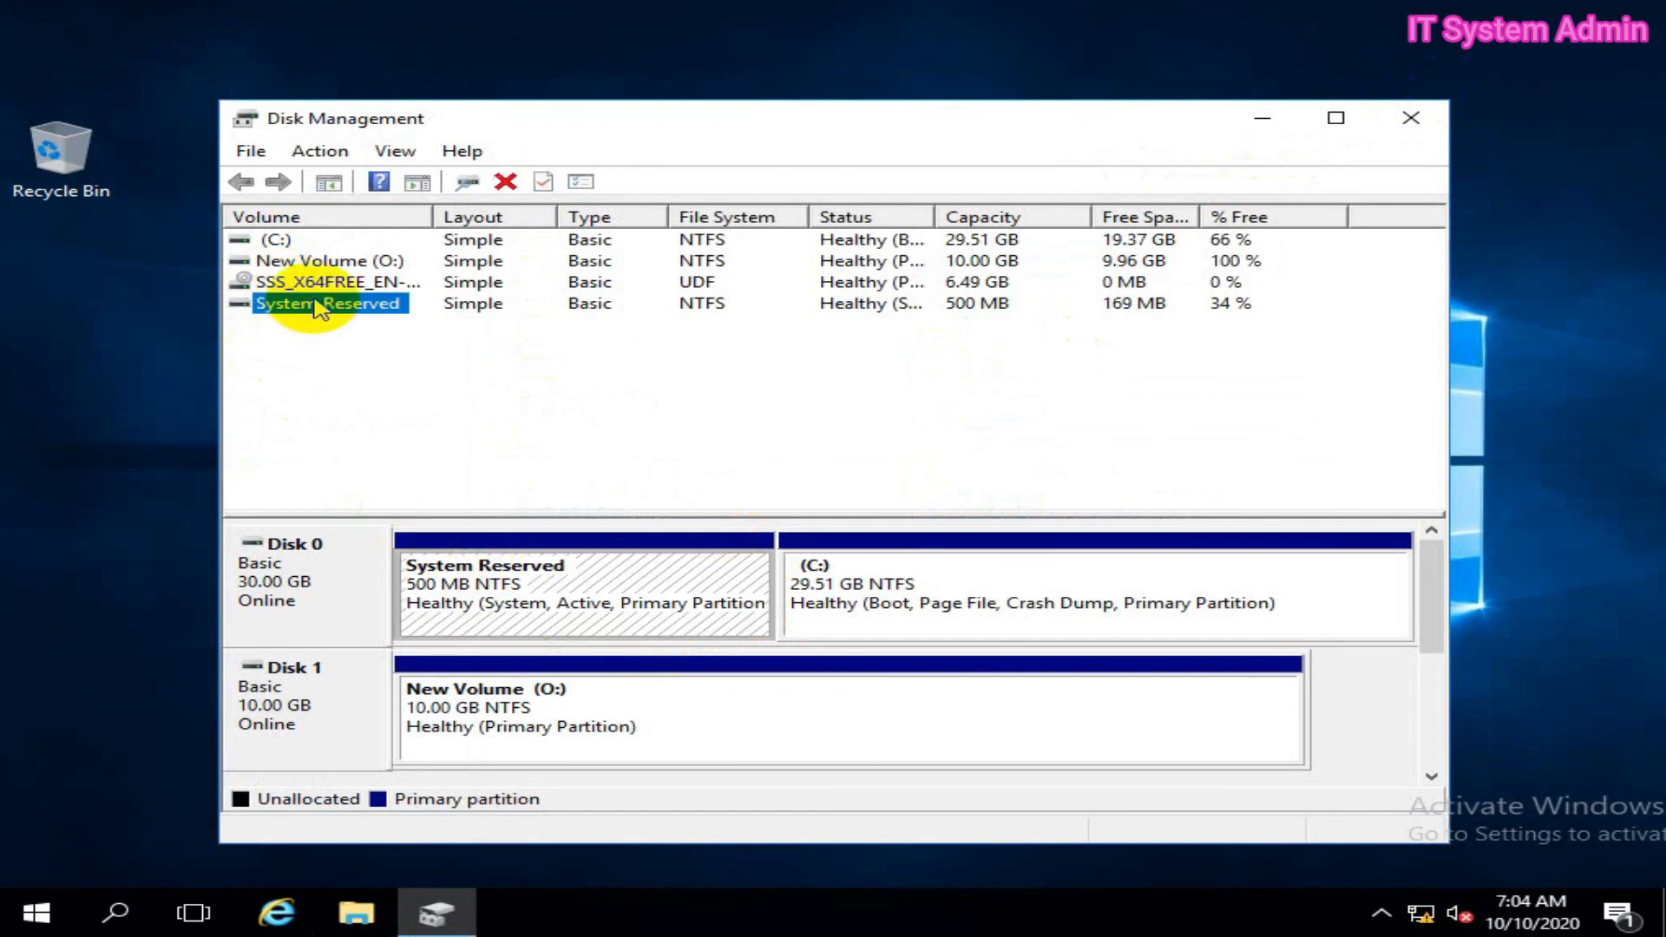
right_click(316, 306)
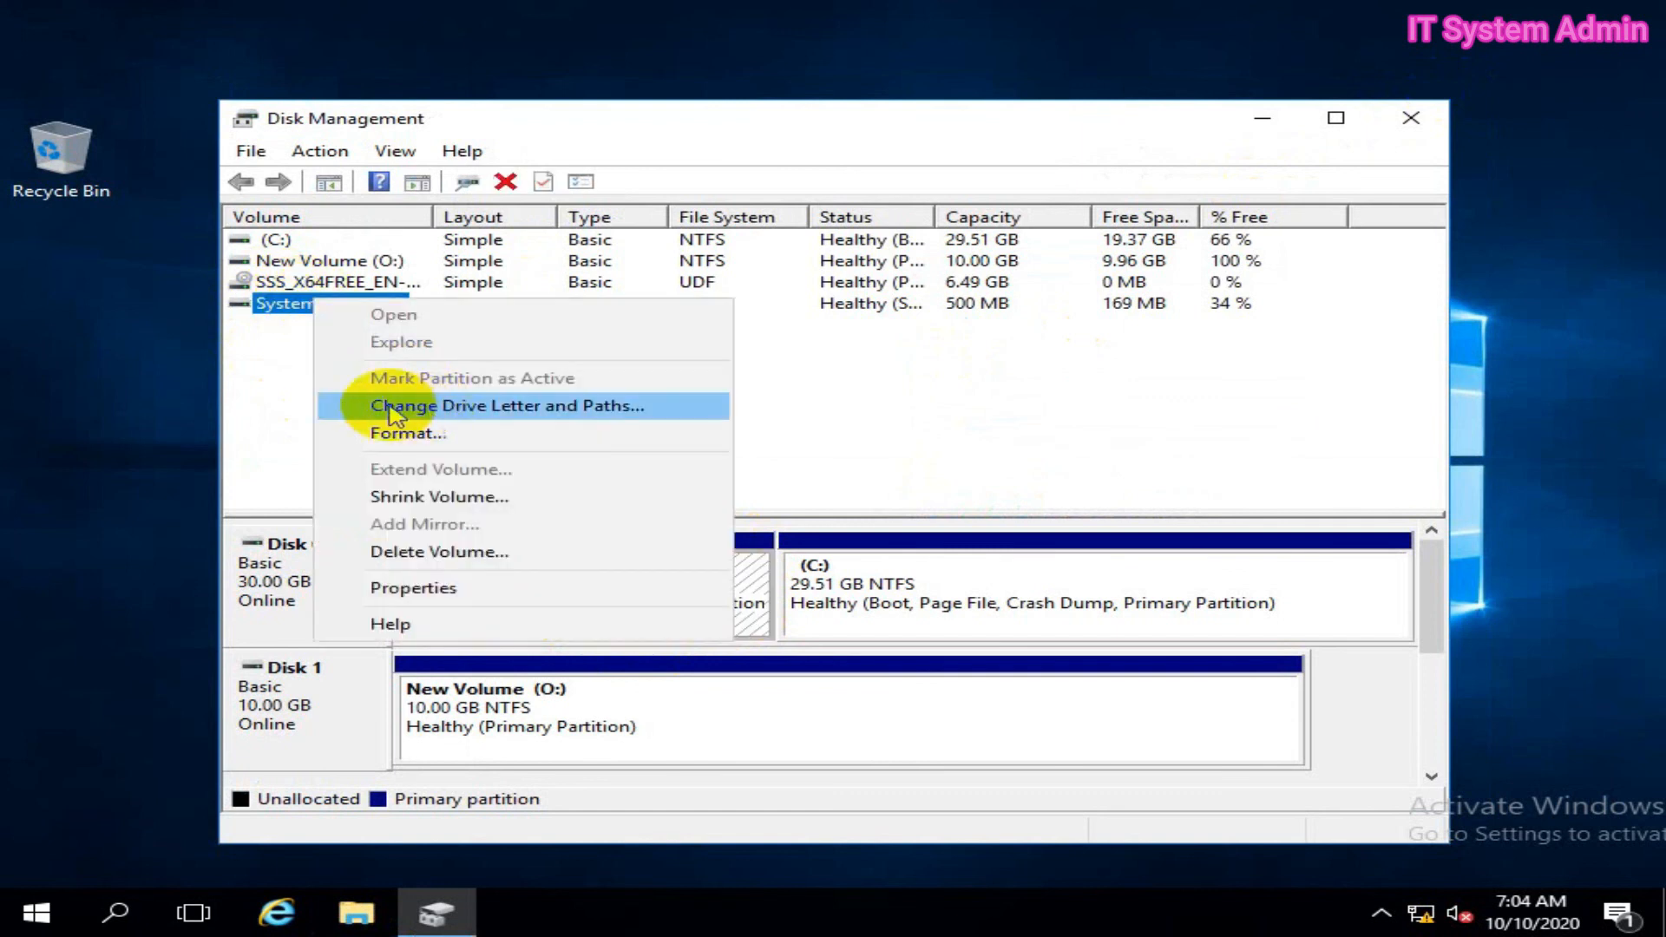
left_click(579, 415)
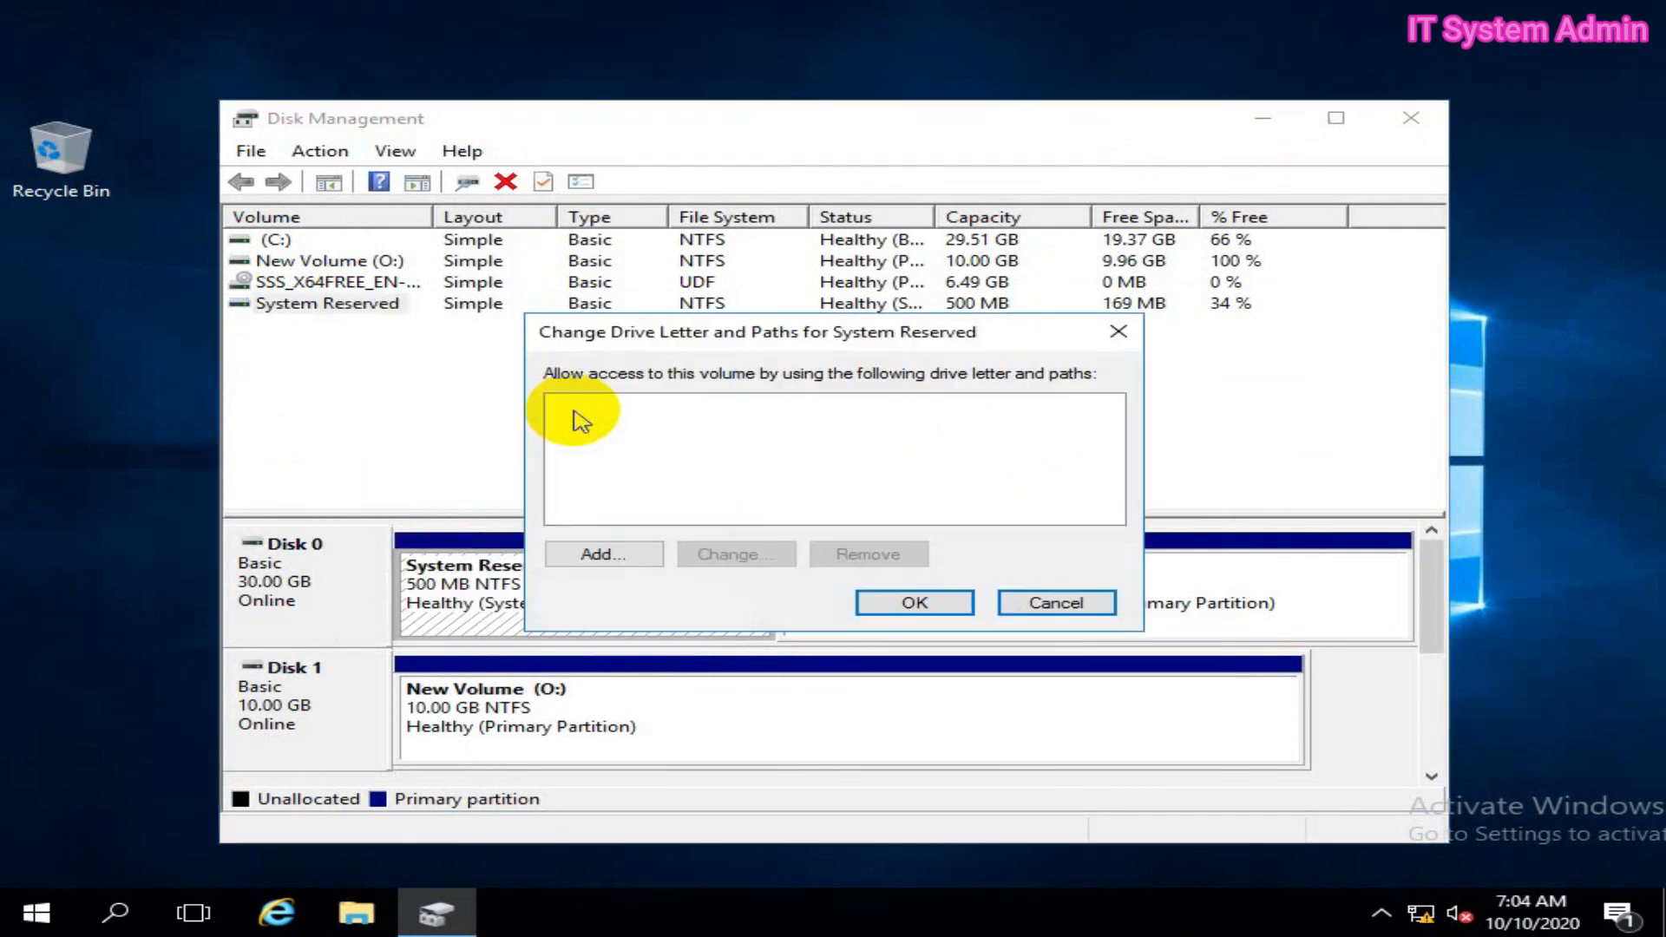
left_click(605, 554)
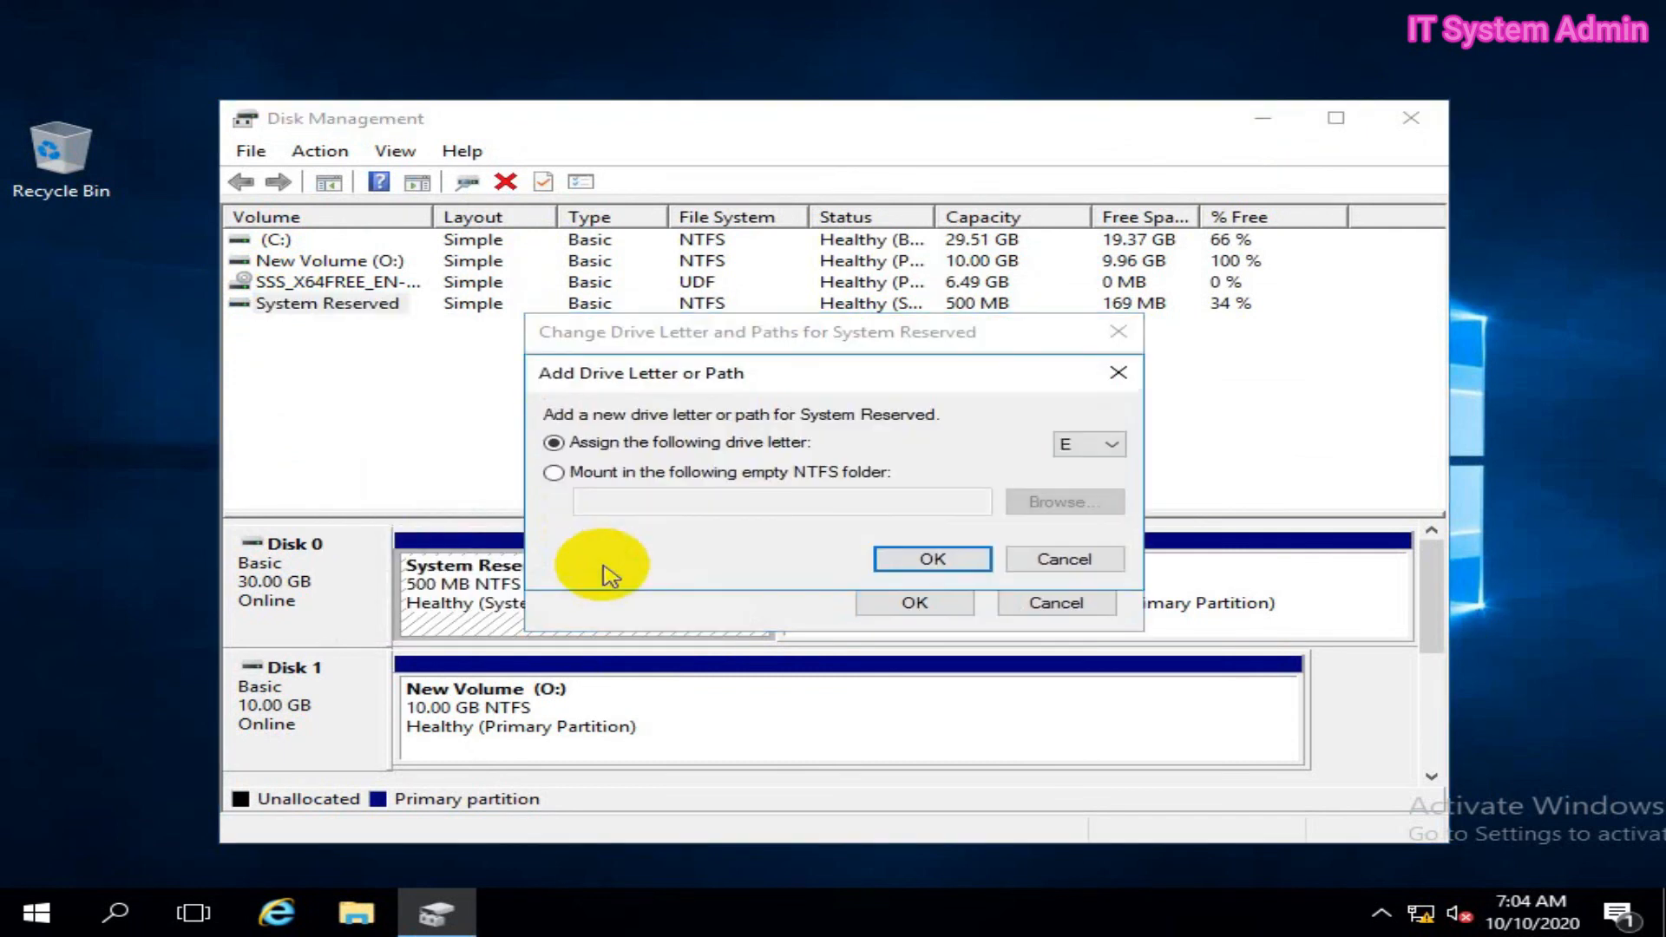
left_click(965, 559)
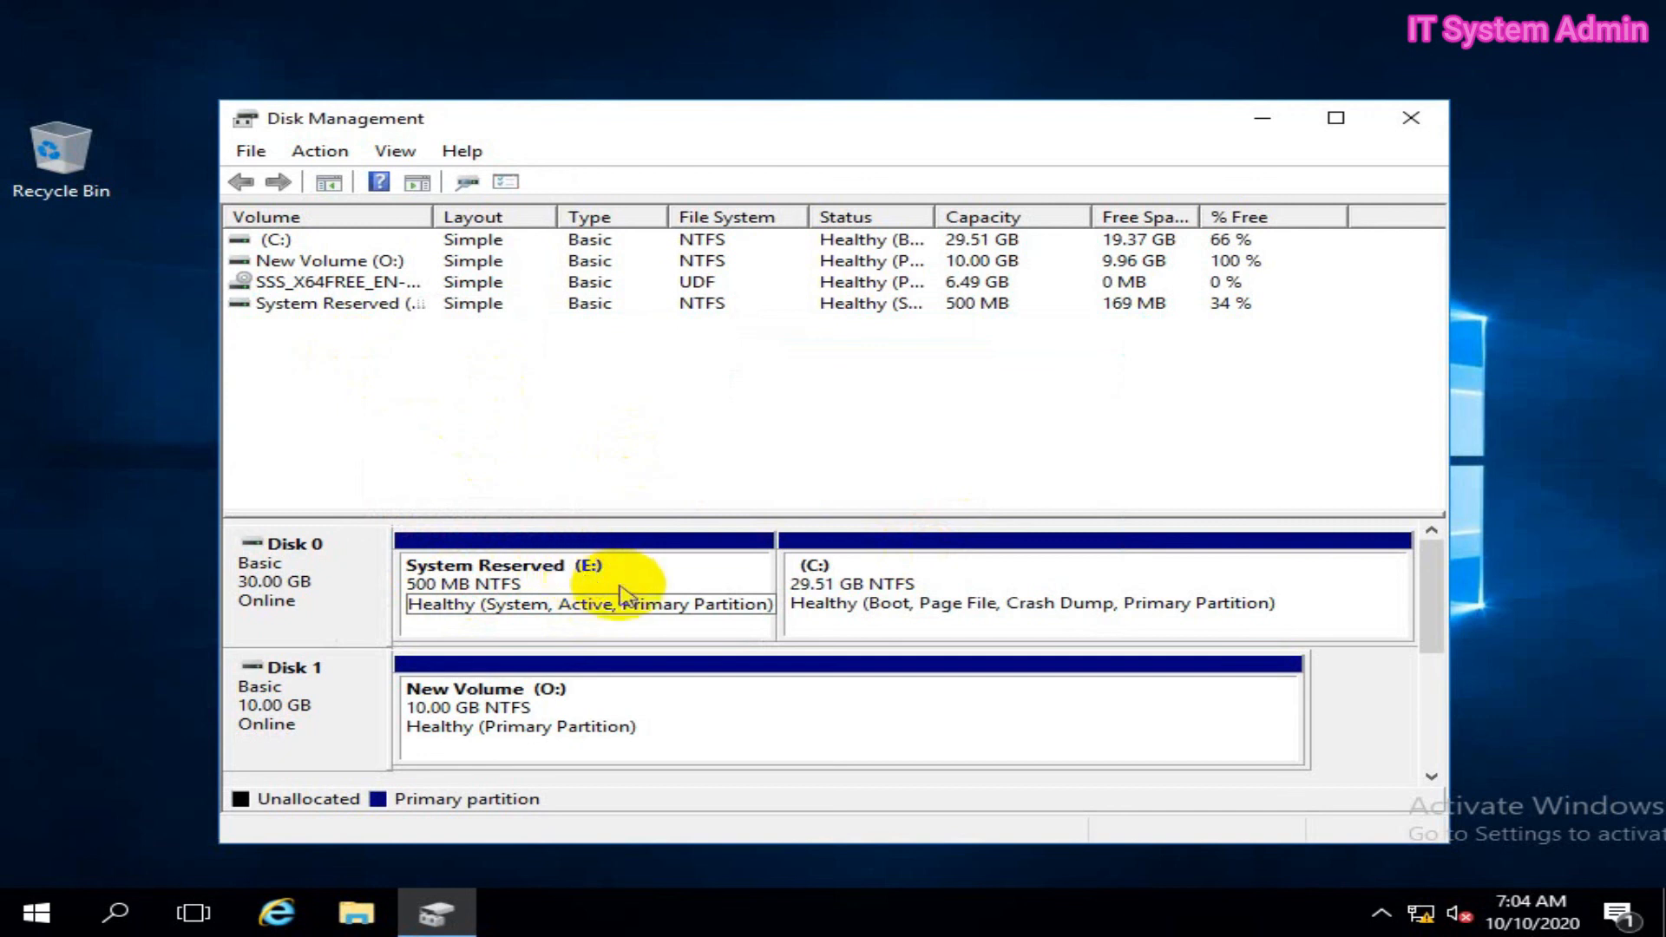
Check in File Explorer whether This PC lists System Reserved (E:) and New Volume (O:), and close File Explorer and Disk Management
left_click(340, 922)
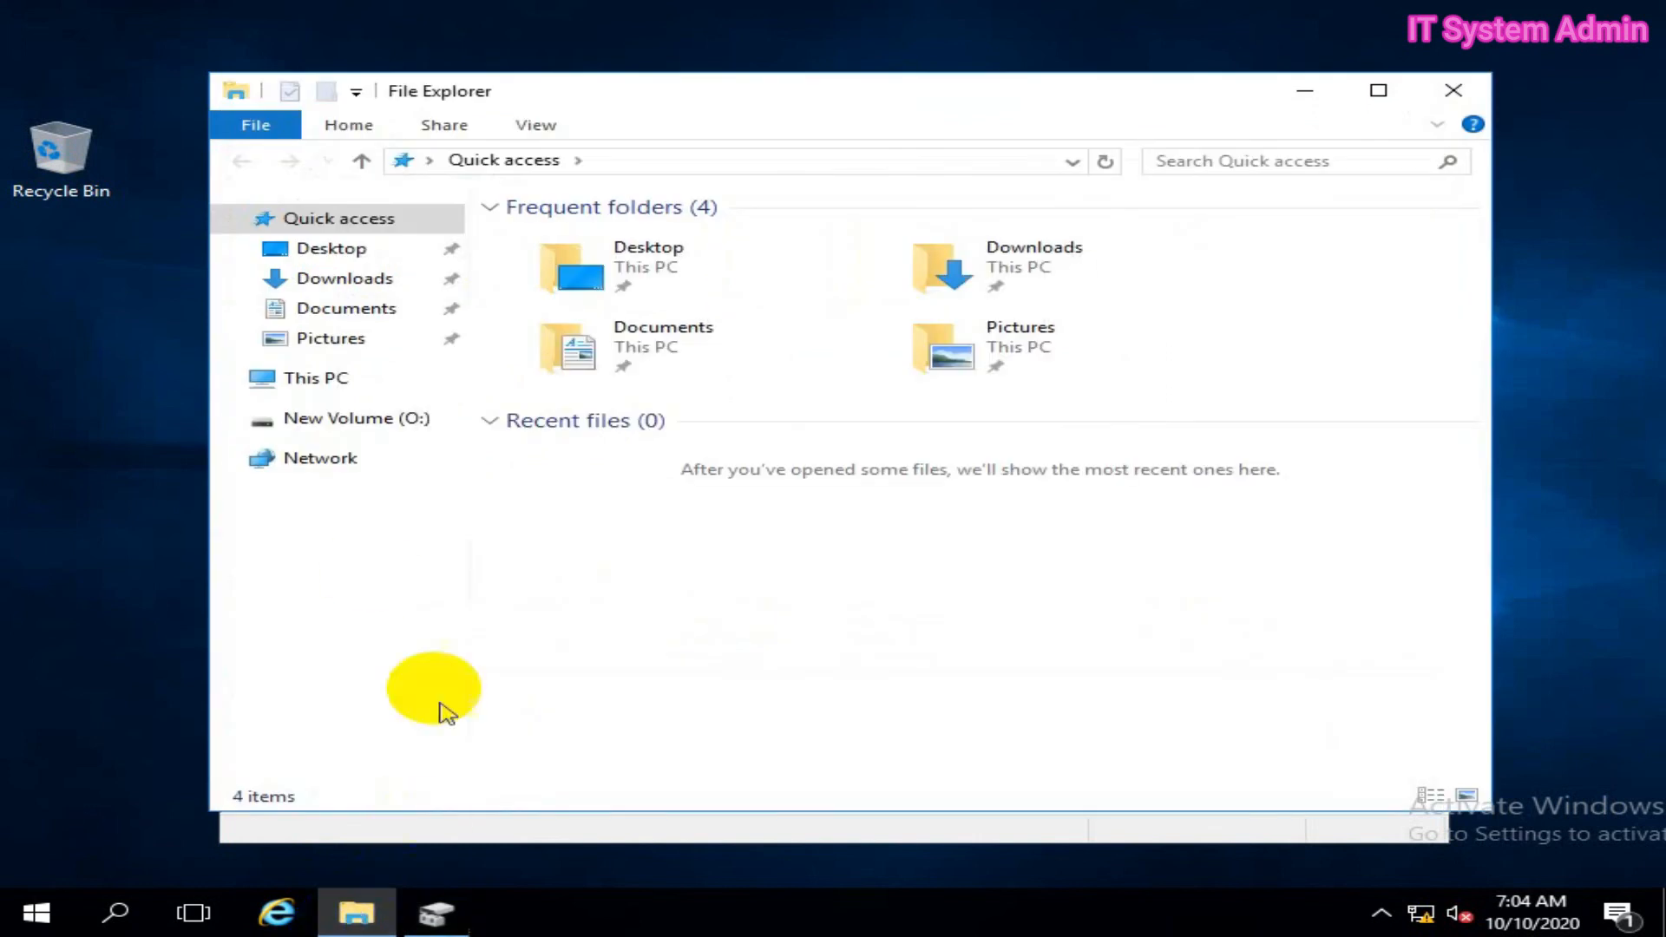
left_click(299, 379)
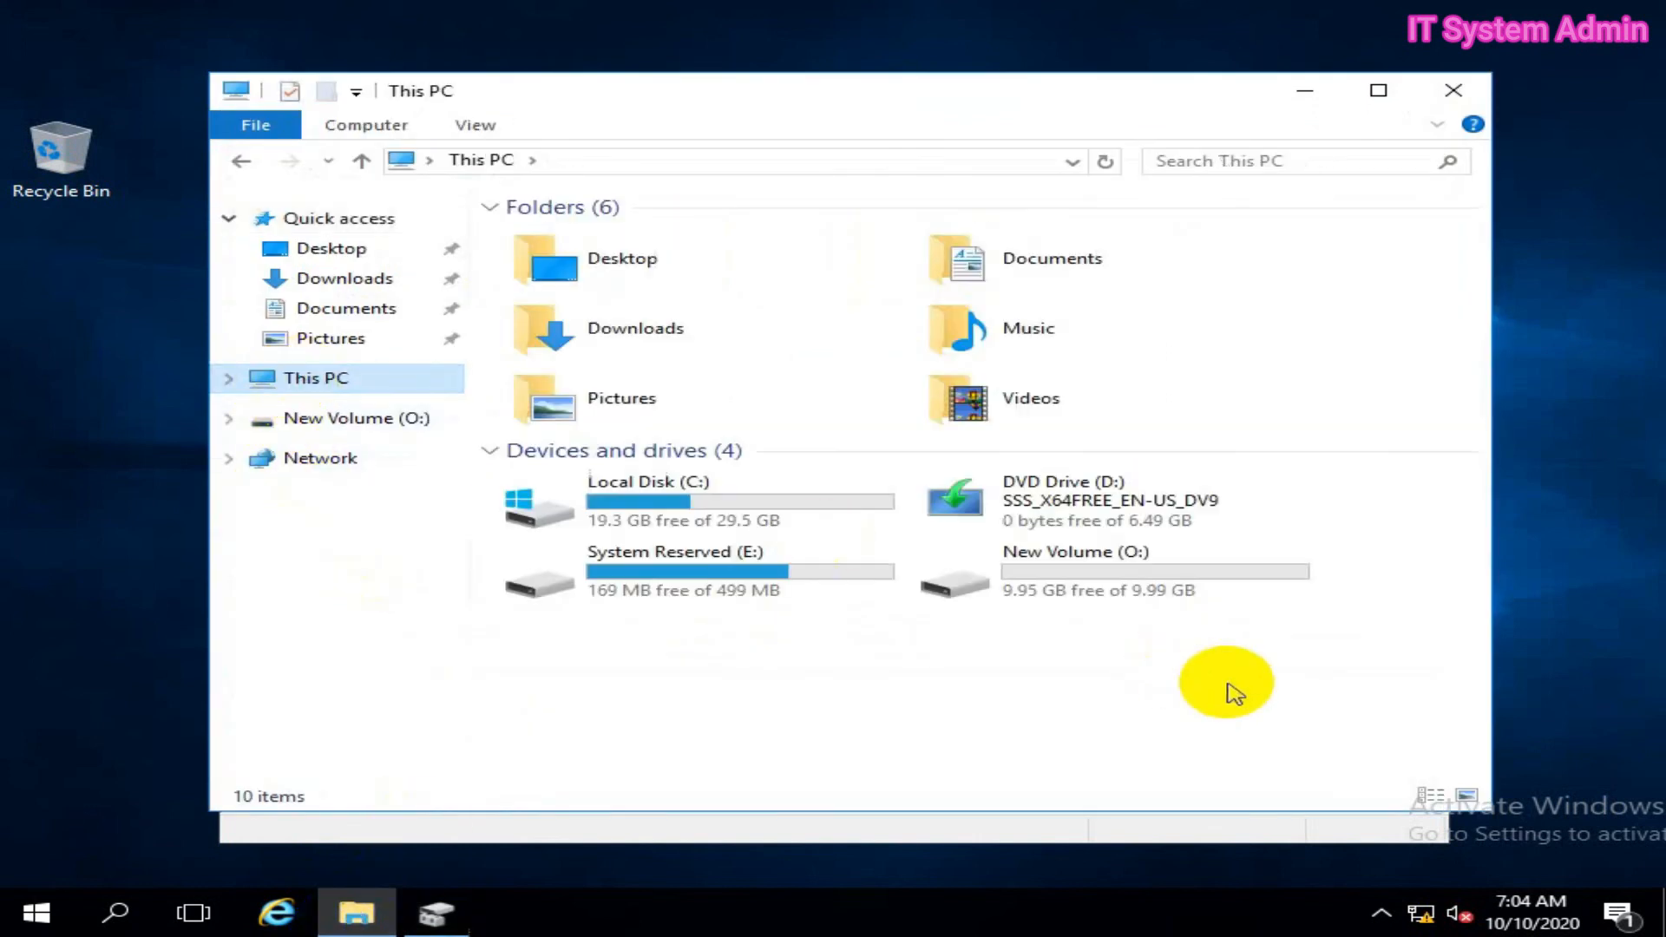
left_click(677, 589)
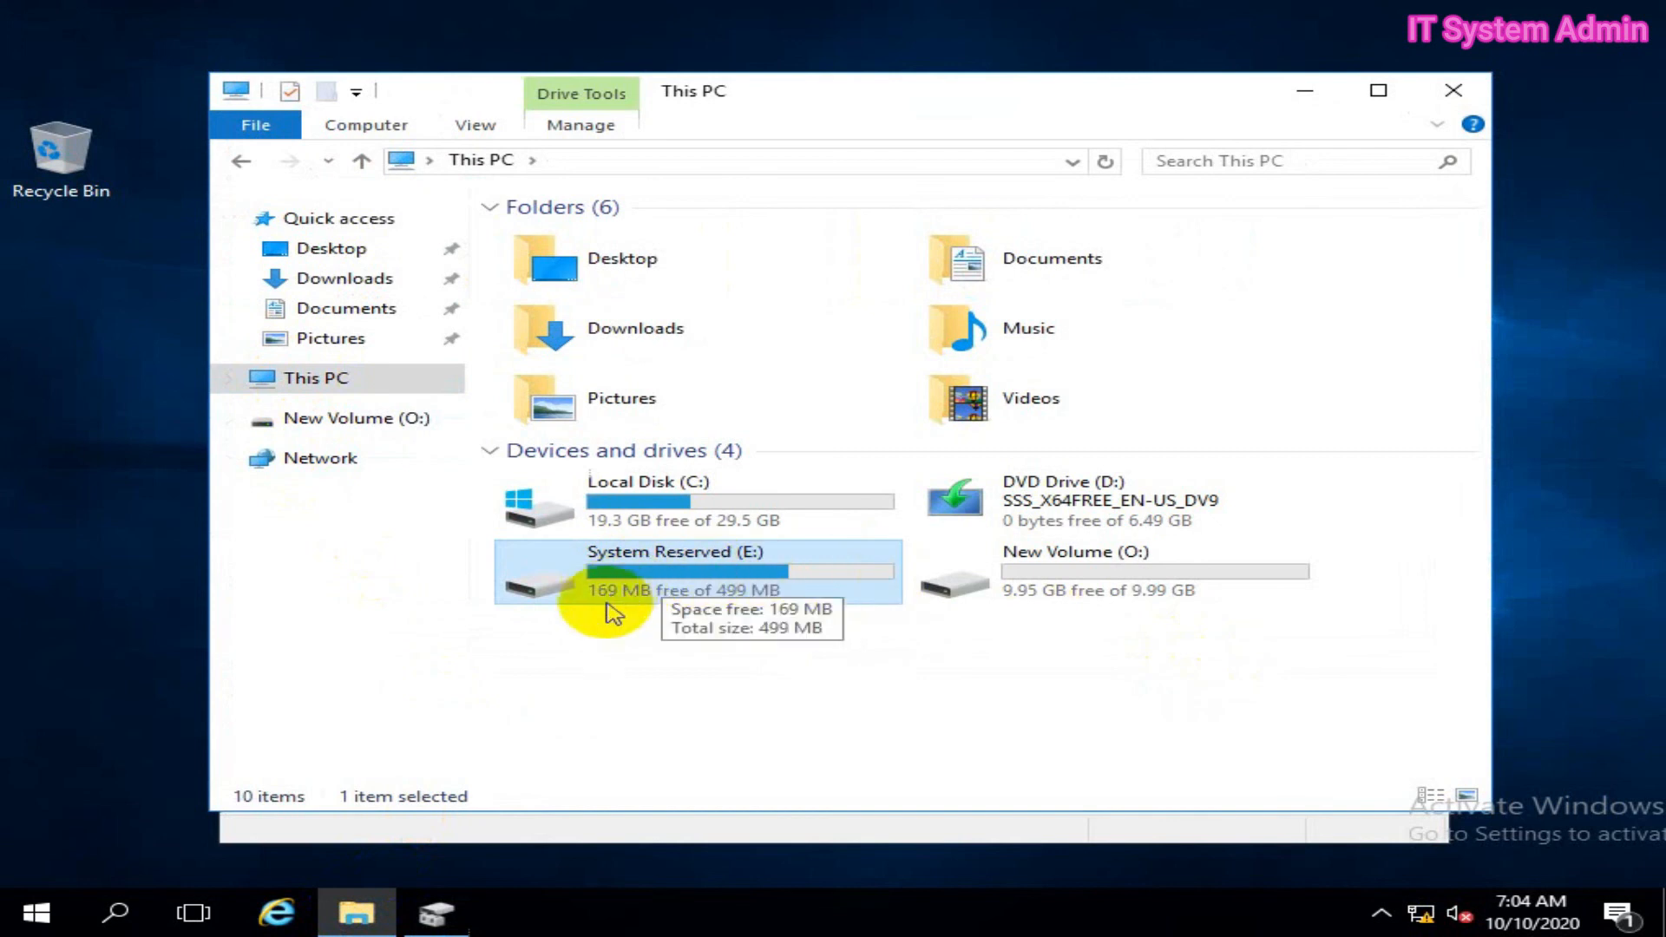
left_click(707, 643)
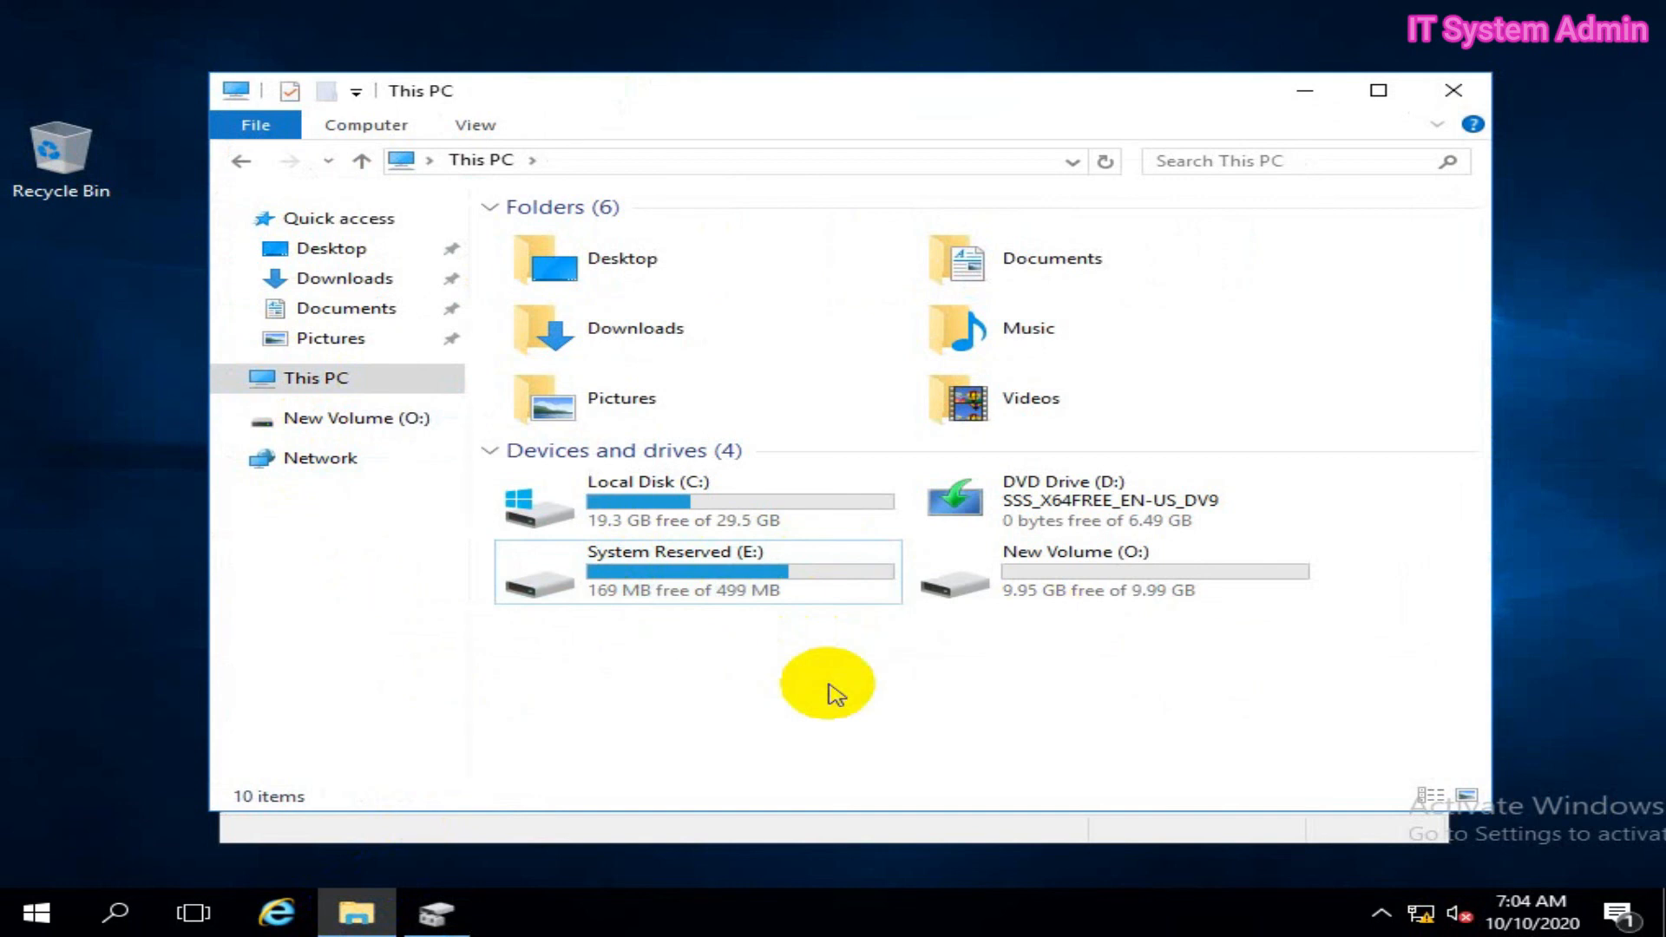
left_click(1449, 93)
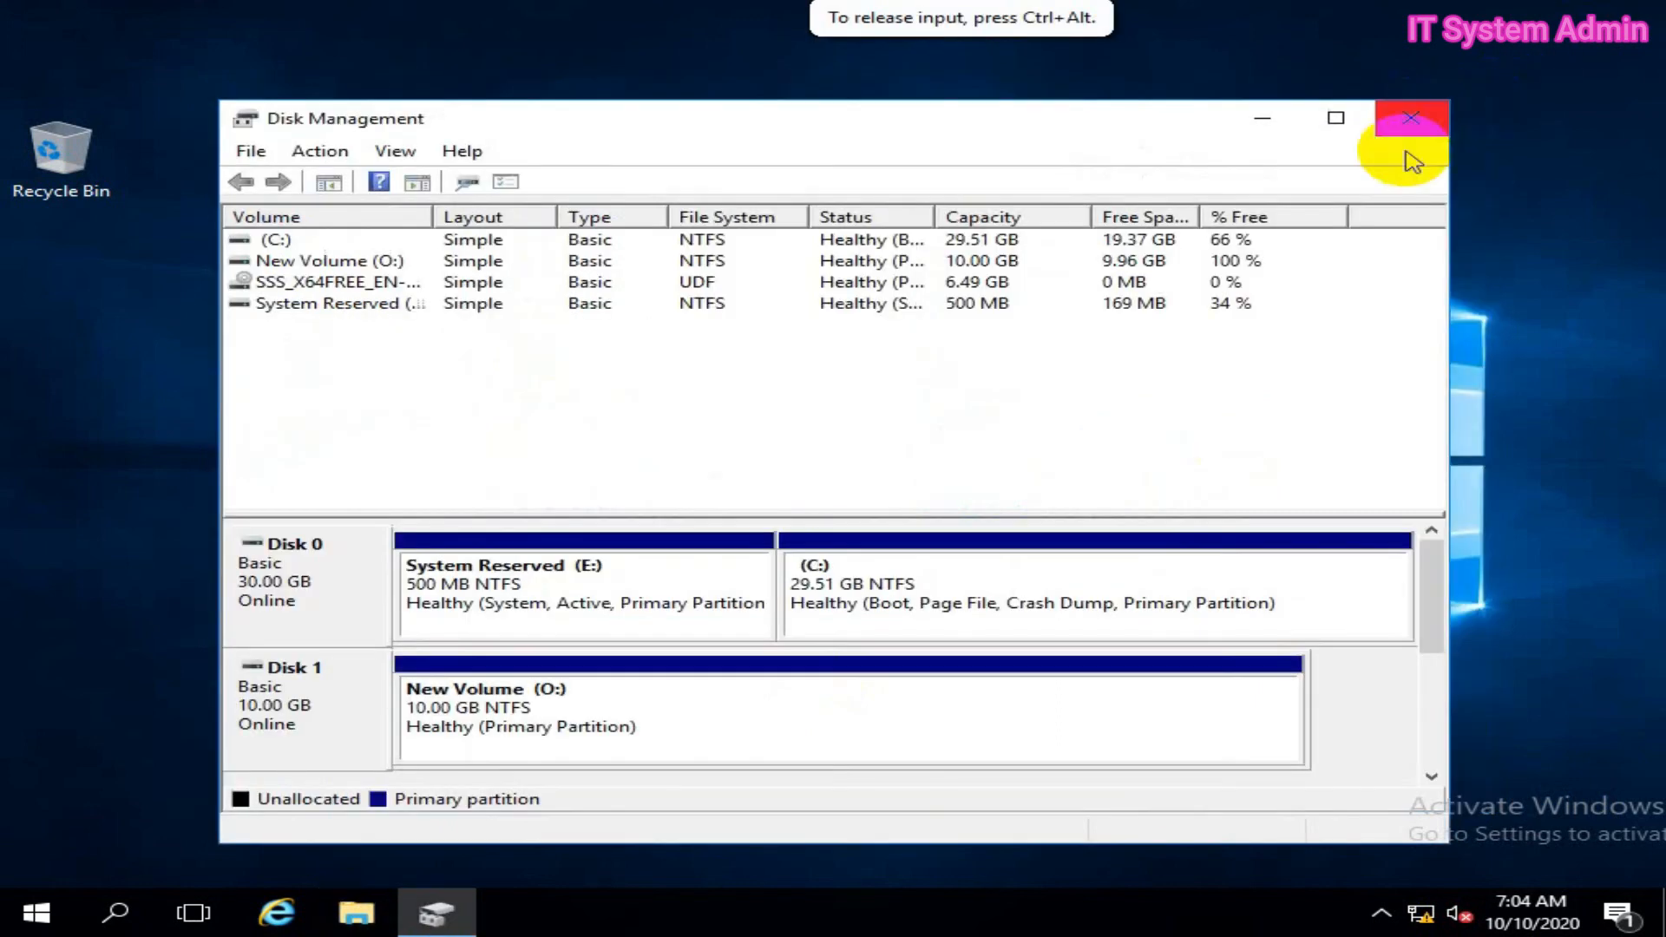
left_click(1412, 121)
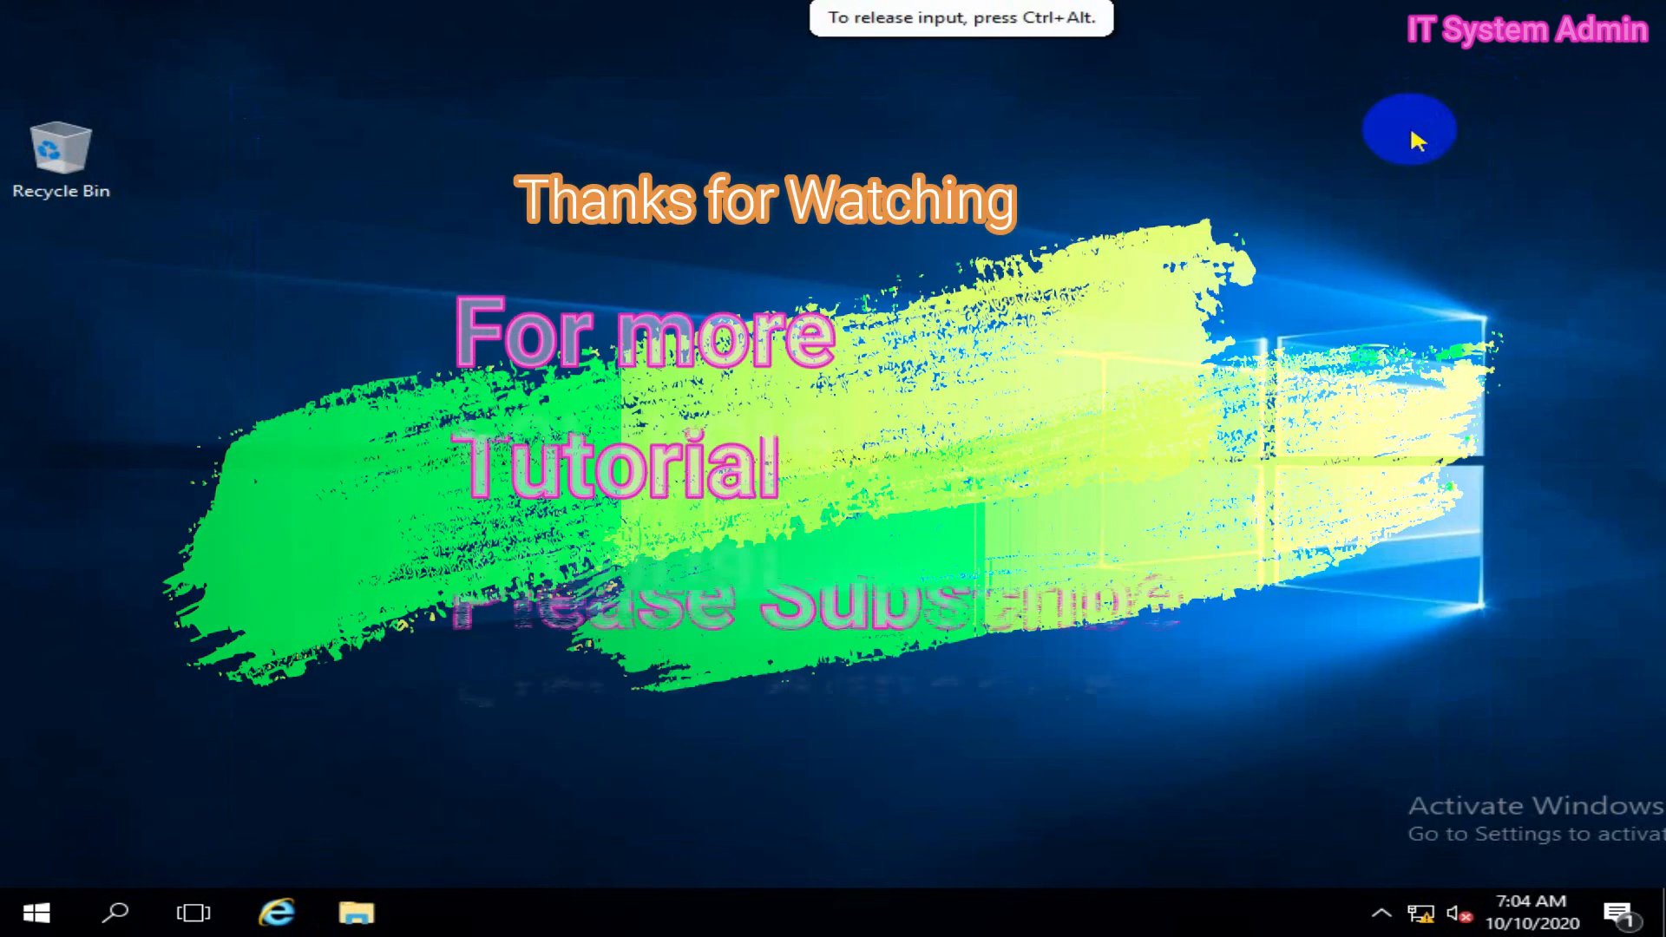